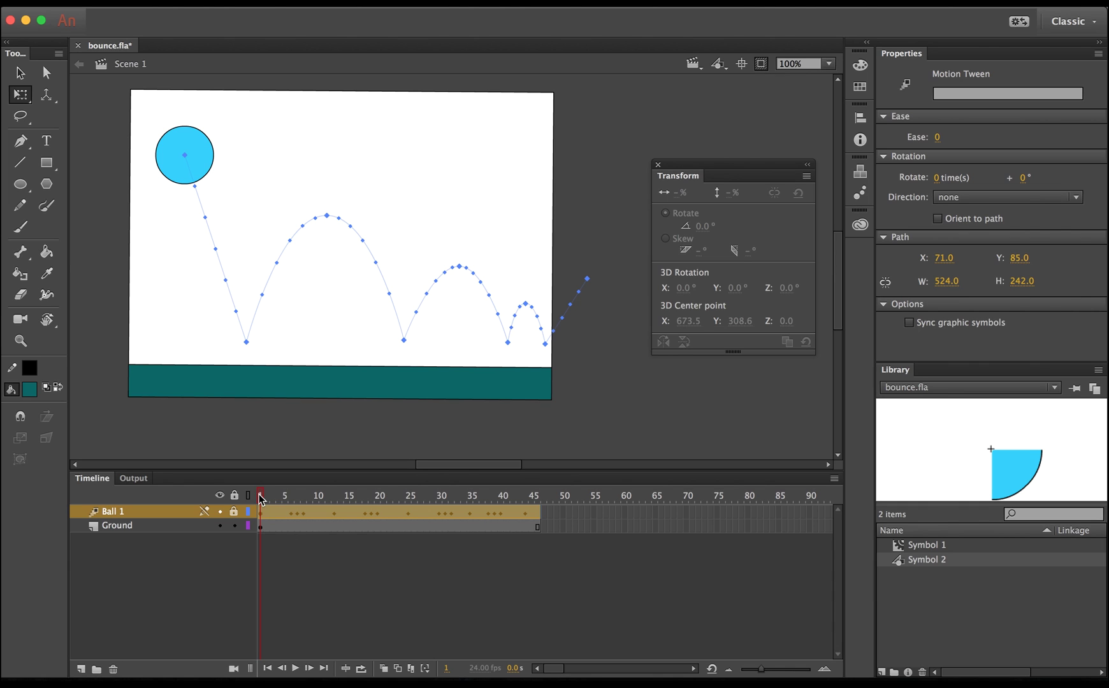
Play the blue ball's bounce and inspect its squash at frame 6, stretch at frame 7, and path.
{"action": "key", "text": "Return"}
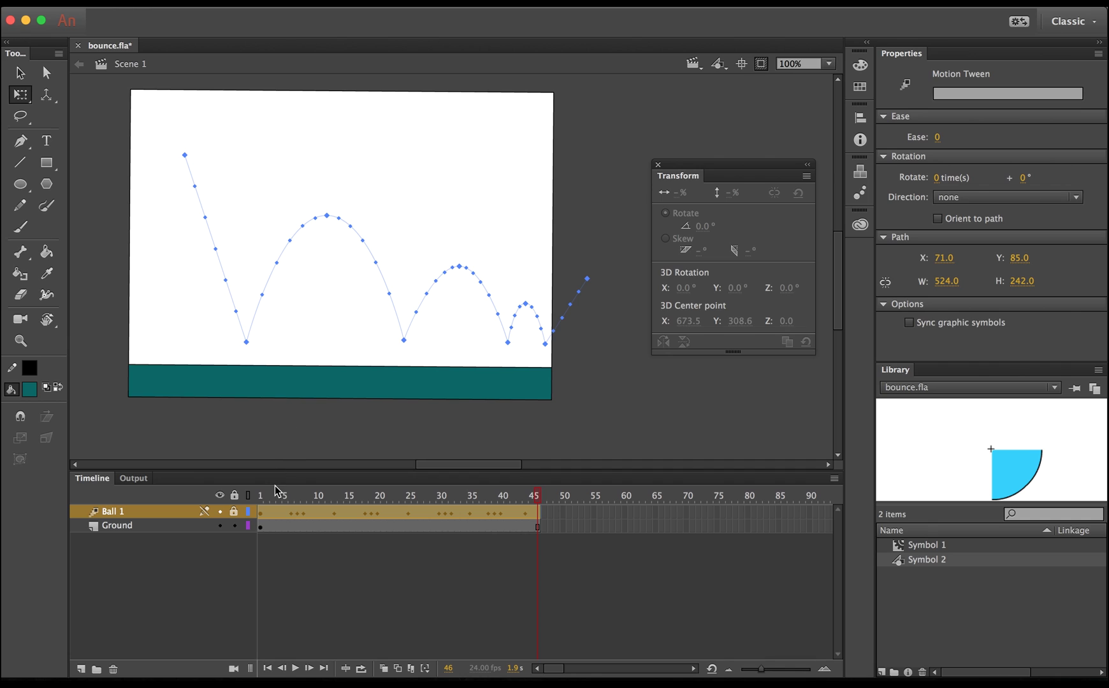
{"action": "mouse_move", "coordinate": [290, 503]}
{"action": "left_mouse_down"}
{"action": "mouse_move", "coordinate": [274, 503]}
{"action": "mouse_move", "coordinate": [306, 504]}
{"action": "mouse_move", "coordinate": [292, 505]}
{"action": "left_mouse_up"}
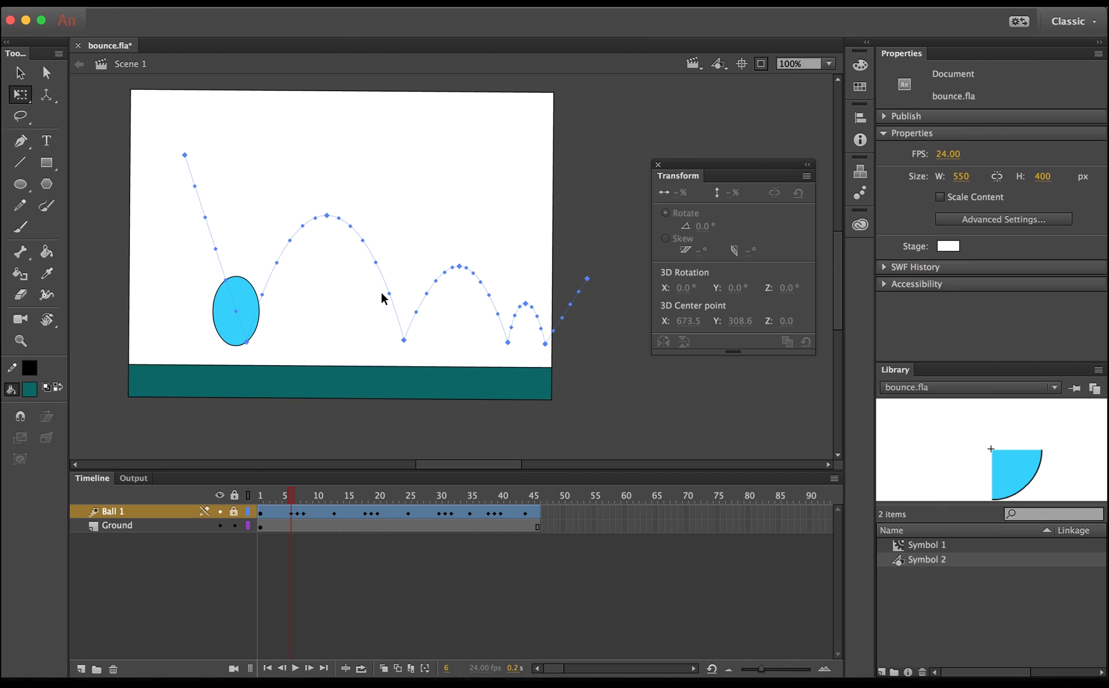
{"action": "left_click", "coordinate": [236, 311]}
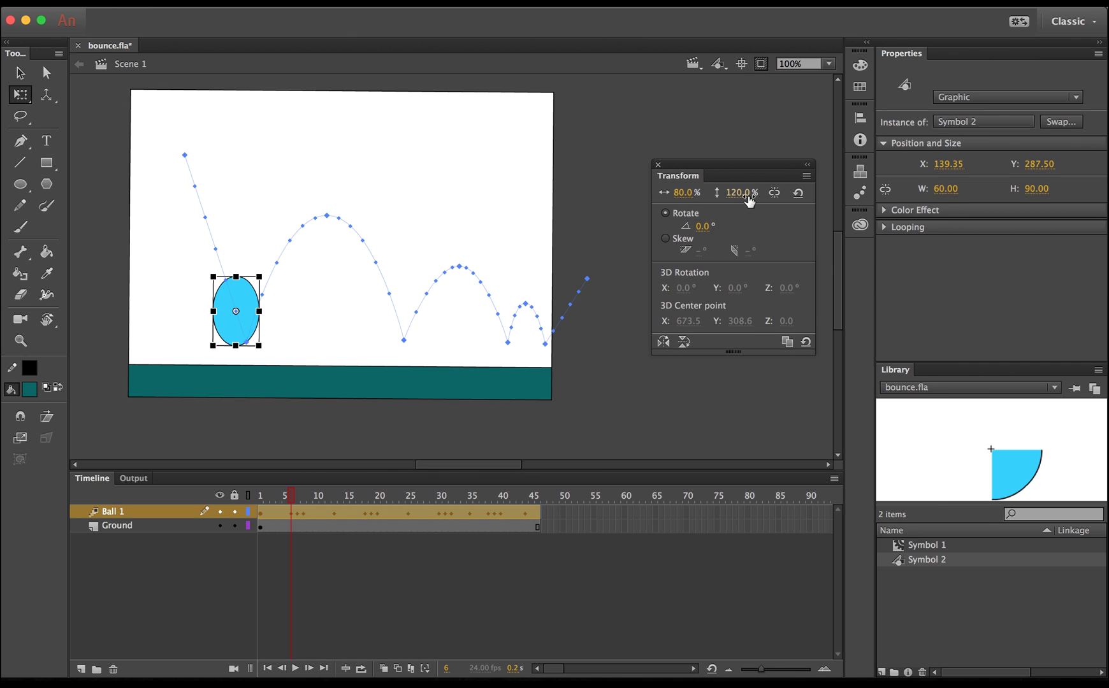
{"action": "left_click", "coordinate": [297, 511]}
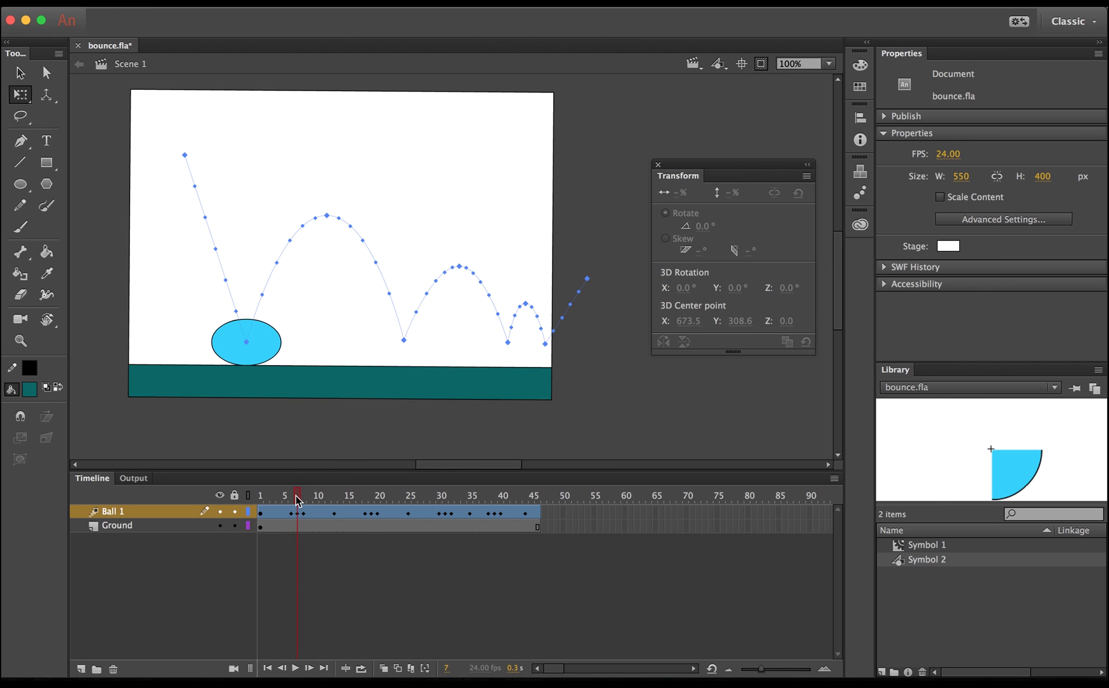
{"action": "left_click", "coordinate": [300, 498]}
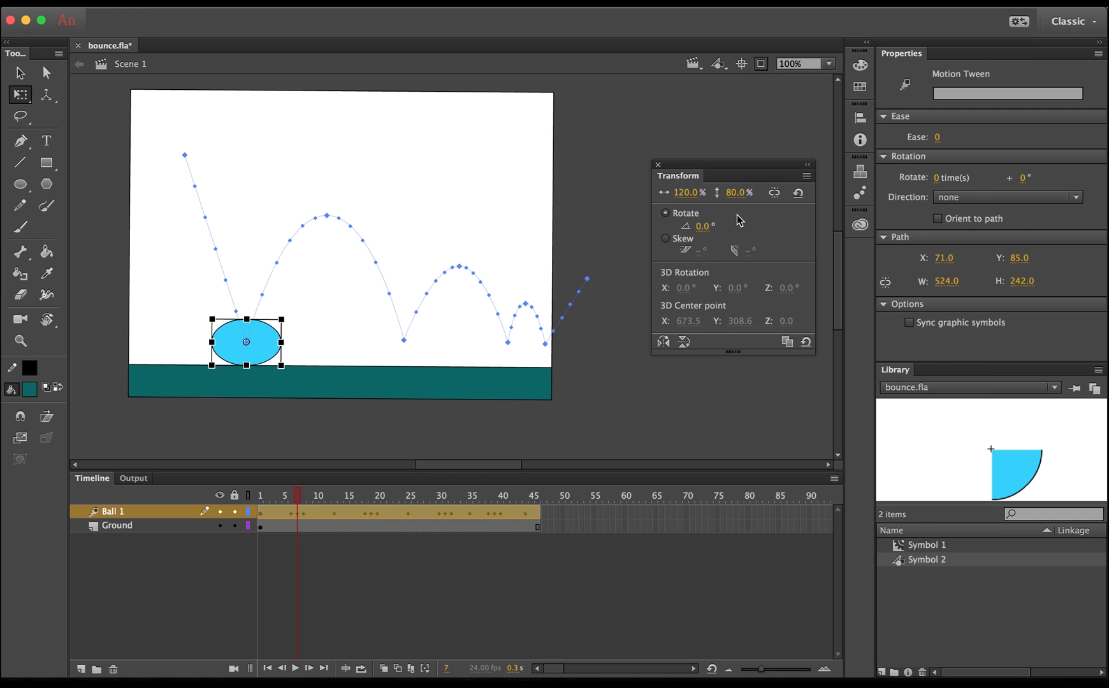
{"action": "left_click", "coordinate": [306, 512]}
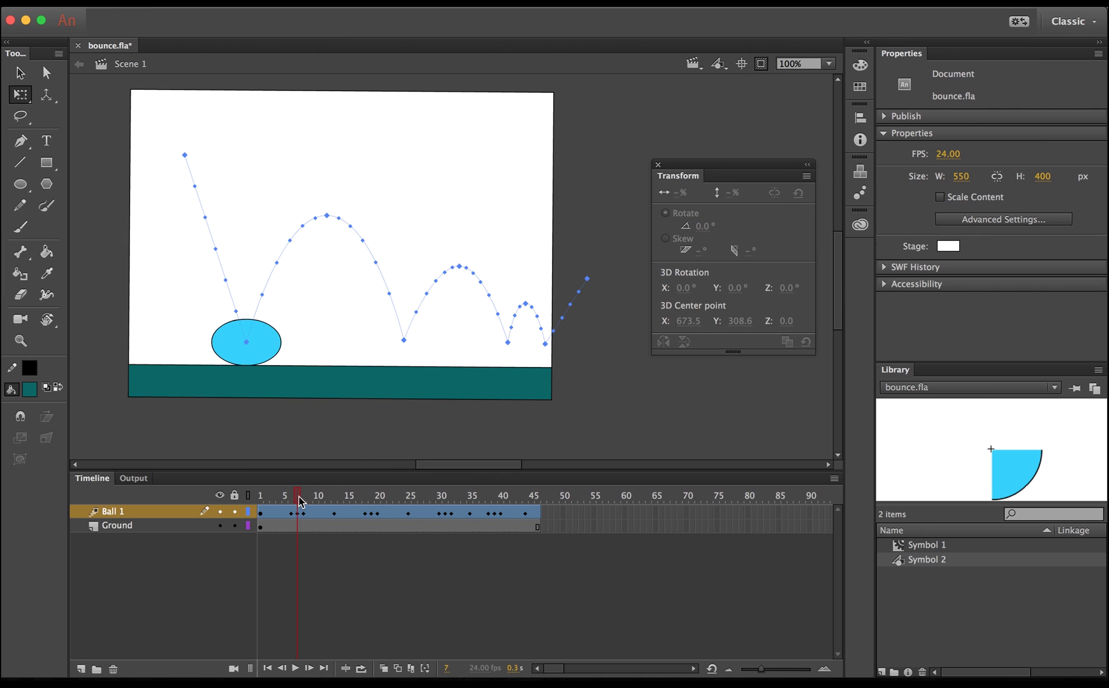
{"action": "left_click", "coordinate": [342, 497]}
{"action": "left_click_drag", "start_coordinate": [342, 497], "coordinate": [334, 497]}
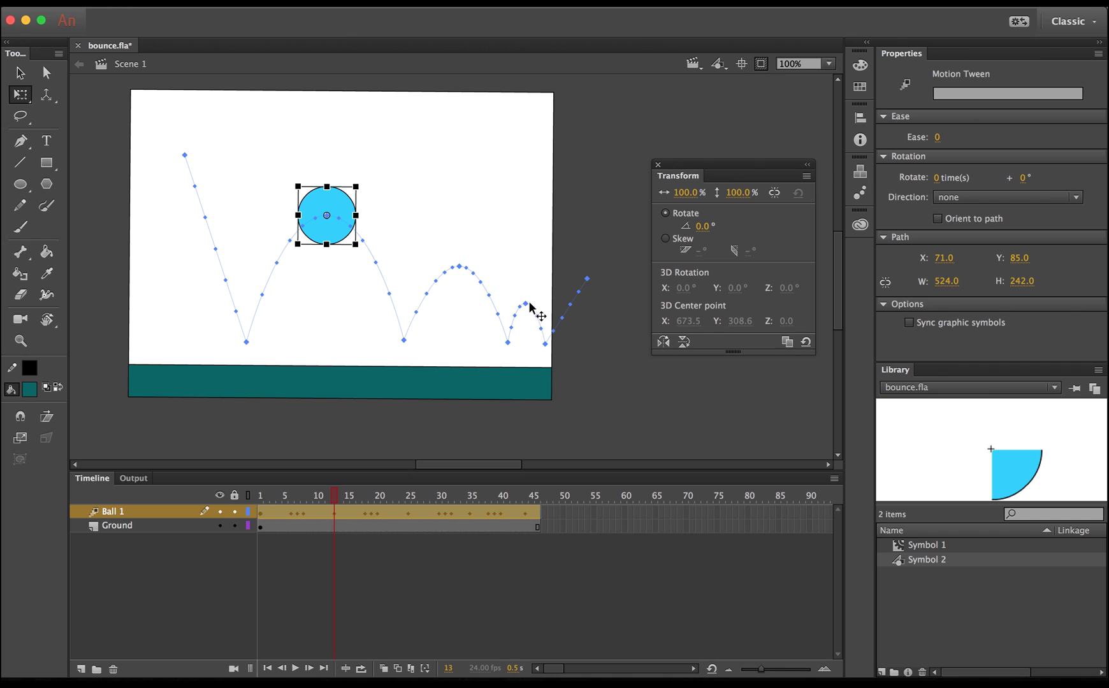
{"action": "left_click_drag", "start_coordinate": [338, 513], "coordinate": [537, 516]}
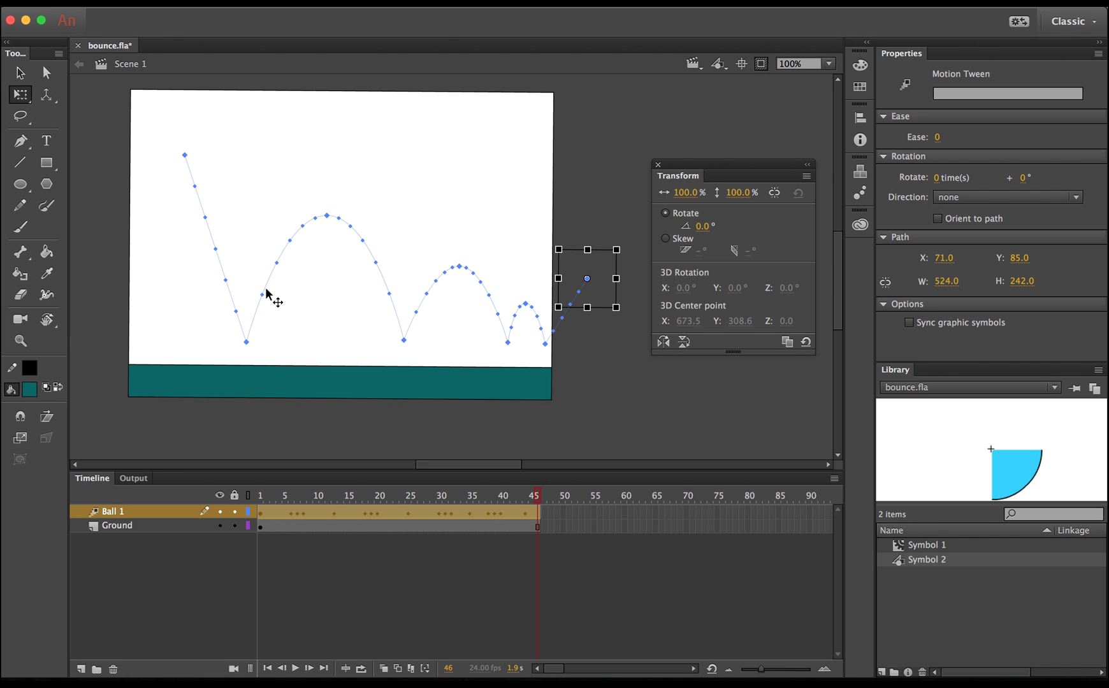
Replay the blue ball's bounce animation from frame 1 several times.
{"action": "left_click", "coordinate": [273, 512]}
{"action": "left_click", "coordinate": [261, 498]}
{"action": "key", "text": "Return"}
{"action": "left_click", "coordinate": [224, 503]}
{"action": "key", "text": "Return"}
{"action": "left_click", "coordinate": [260, 496]}
{"action": "key", "text": "Return"}
Add a new layer above Ball 1 named Ball 2.
{"action": "left_click", "coordinate": [82, 670]}
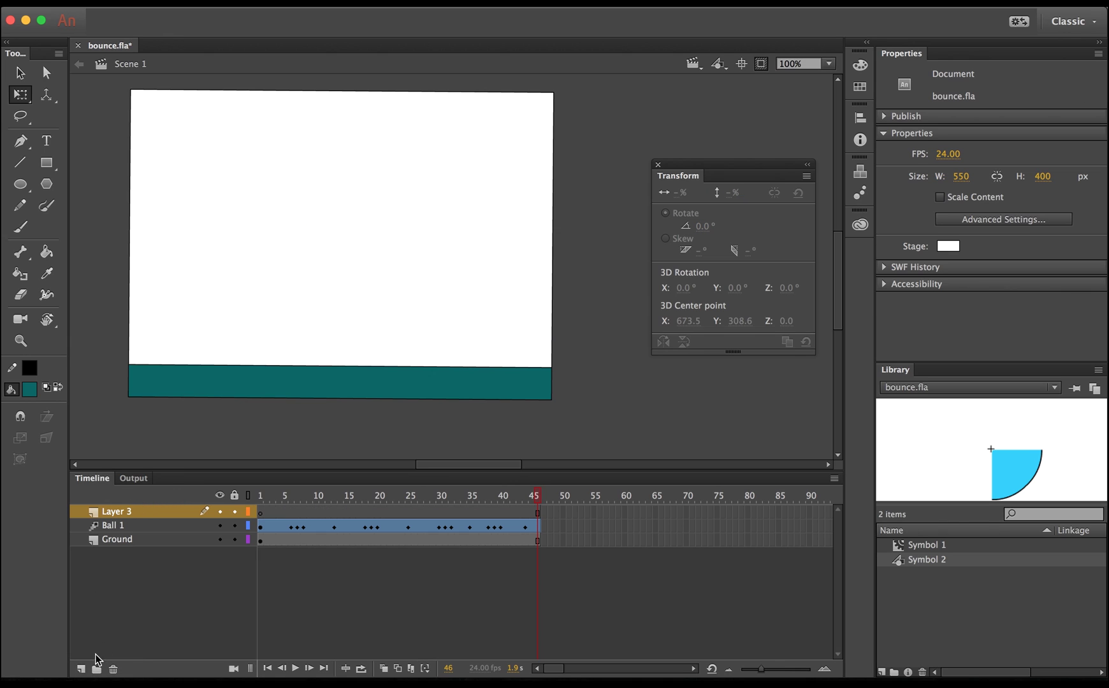
{"action": "double_click", "coordinate": [121, 512]}
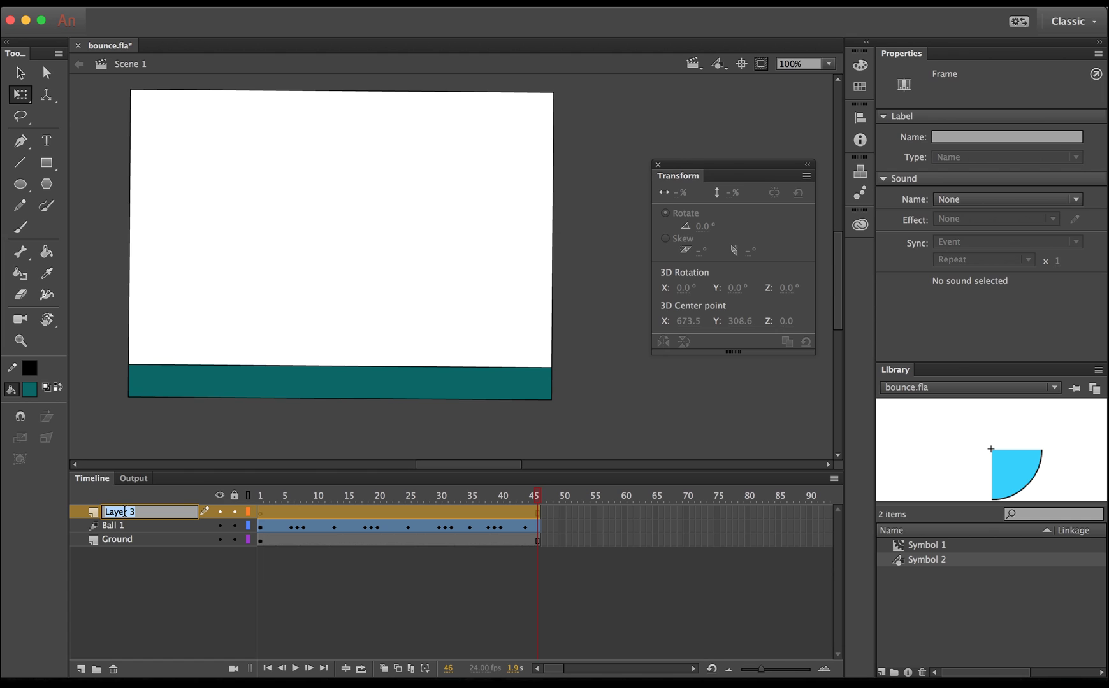
{"action": "type", "text": "Ball 2"}
{"action": "key", "text": "Return"}
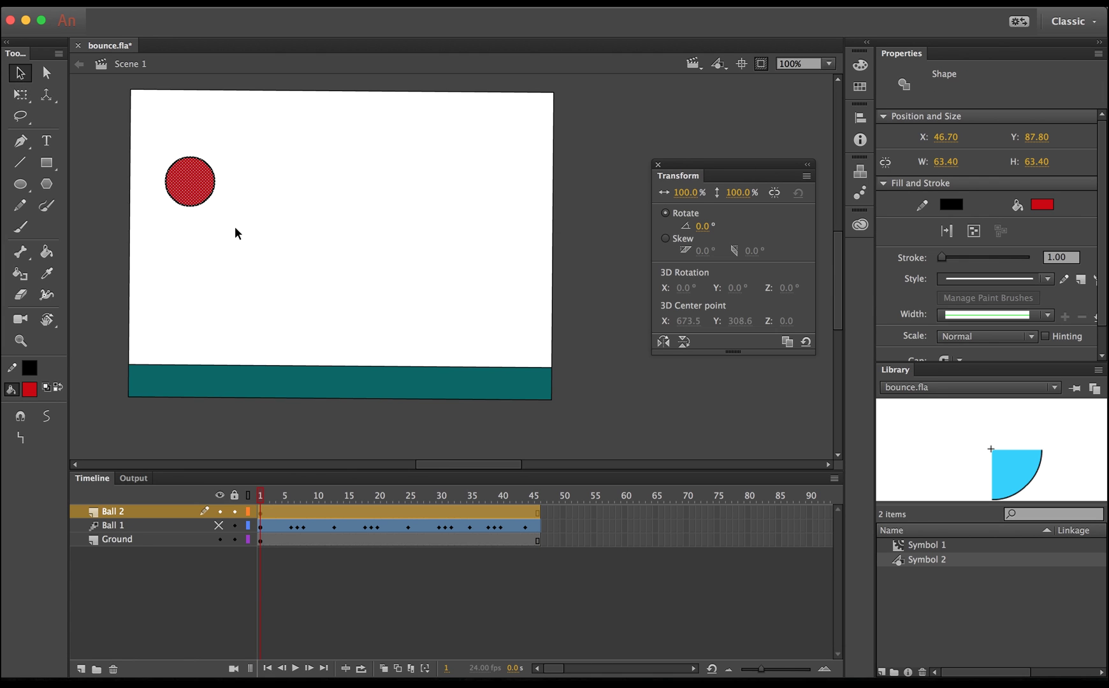
Convert the red circle into a graphic symbol named 'red ball'.
{"action": "key", "text": "period"}
{"action": "left_click_drag", "start_coordinate": [137, 137], "coordinate": [235, 221]}
{"action": "right_click", "coordinate": [200, 188]}
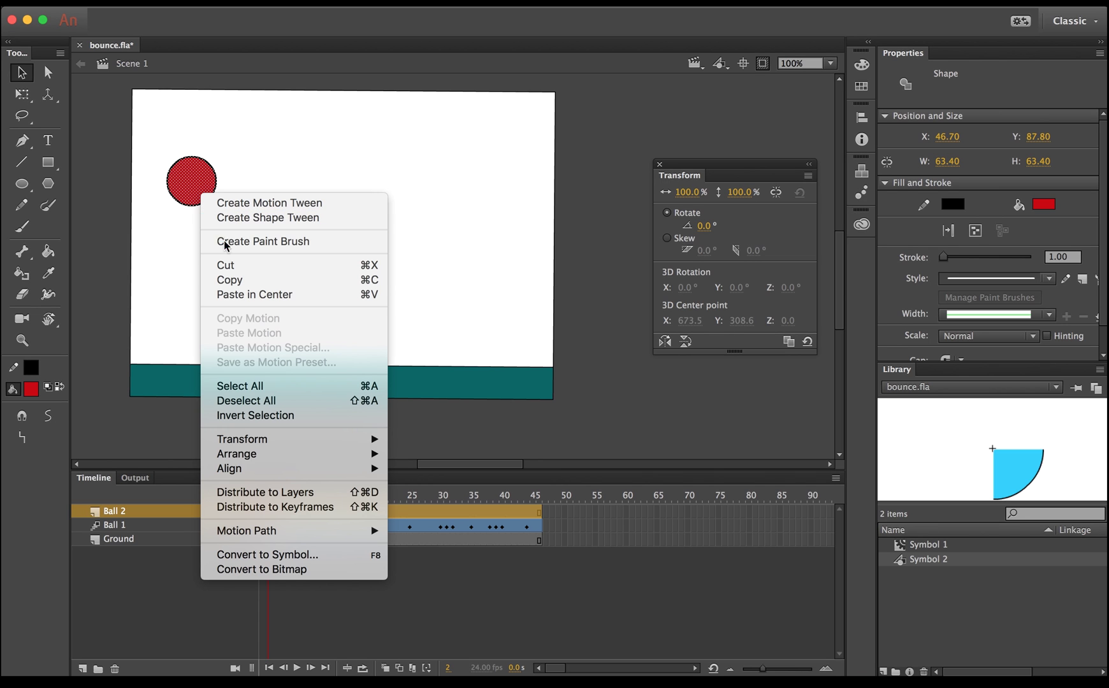
{"action": "left_click", "coordinate": [290, 559]}
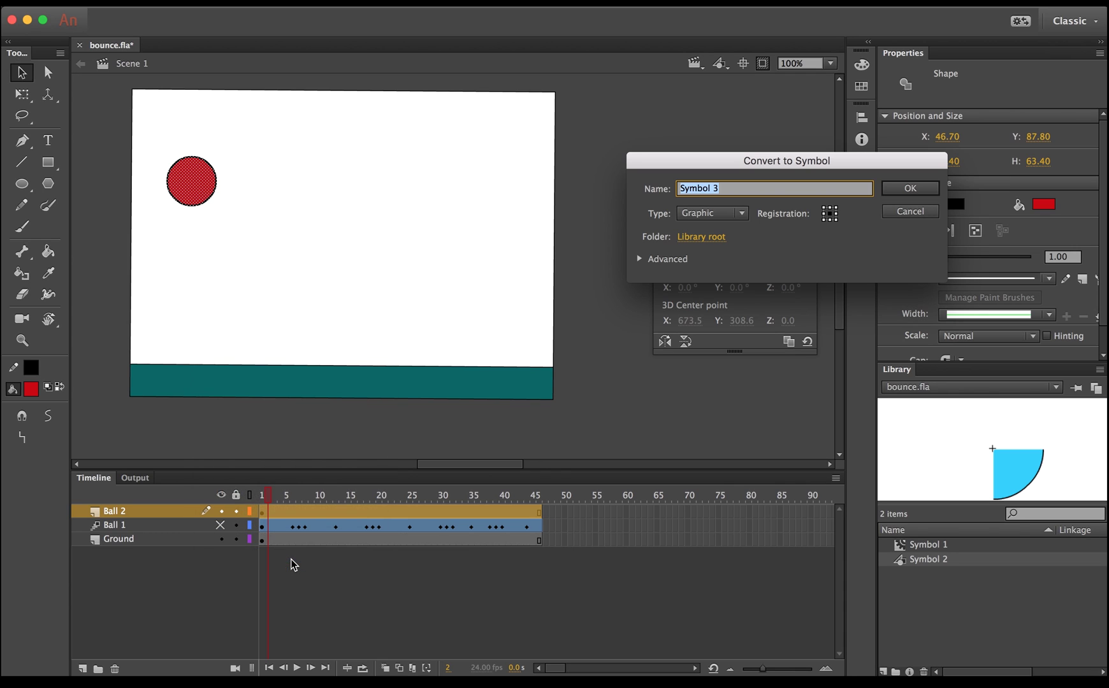
{"action": "type", "text": "red ball"}
{"action": "left_click", "coordinate": [898, 195]}
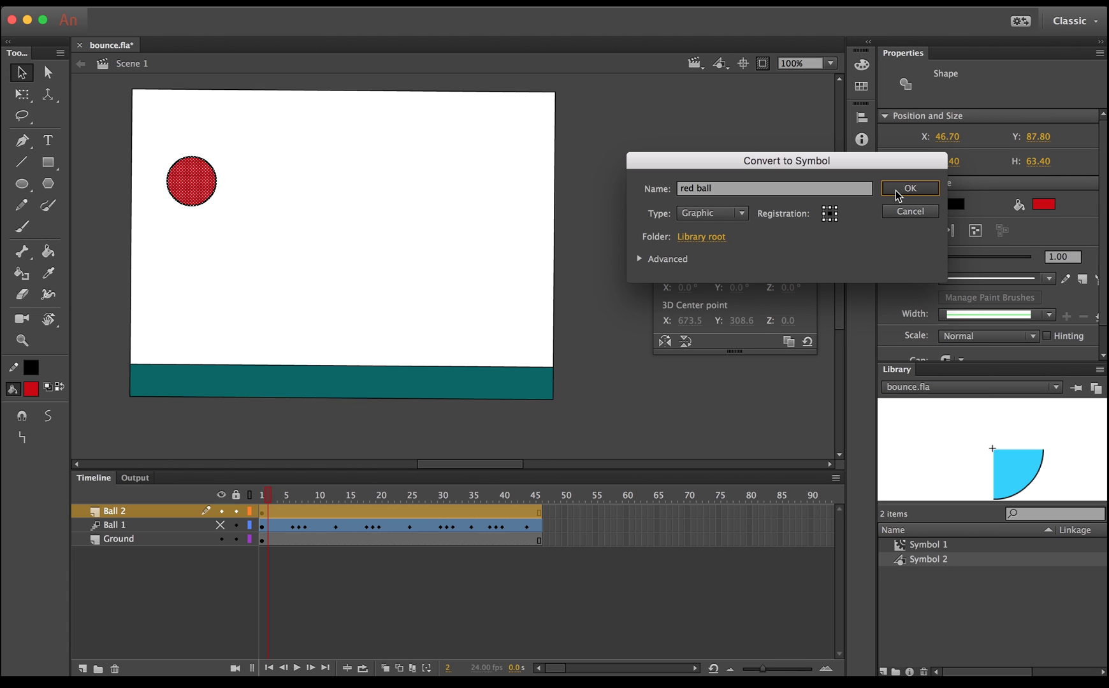
Give Ball 2 a motion tween, drop the ball to the ground at frame 7, and raise it at frame 13.
{"action": "right_click", "coordinate": [270, 512]}
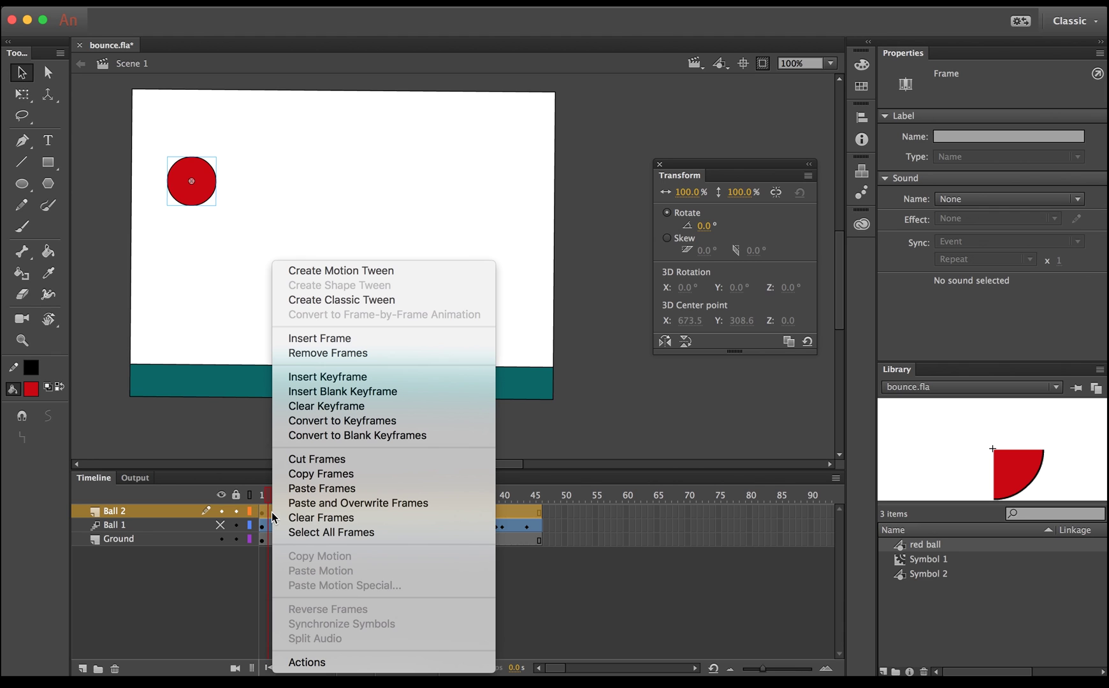
{"action": "left_click", "coordinate": [360, 272]}
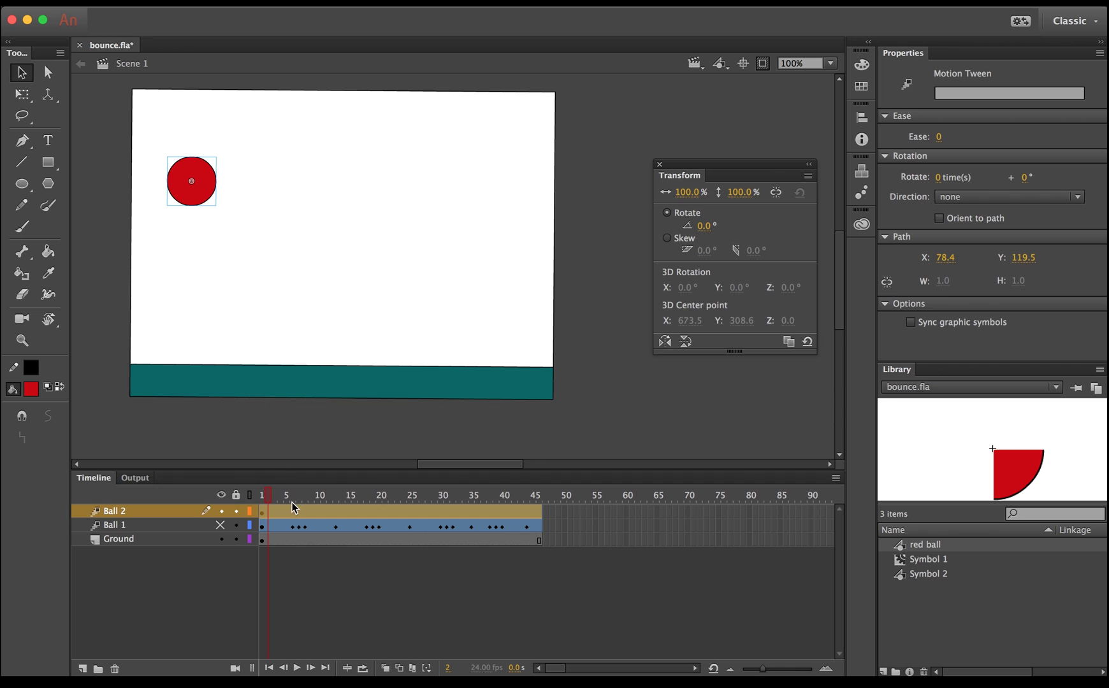
{"action": "left_click_drag", "start_coordinate": [292, 502], "coordinate": [302, 501]}
{"action": "left_click_drag", "start_coordinate": [201, 193], "coordinate": [274, 350]}
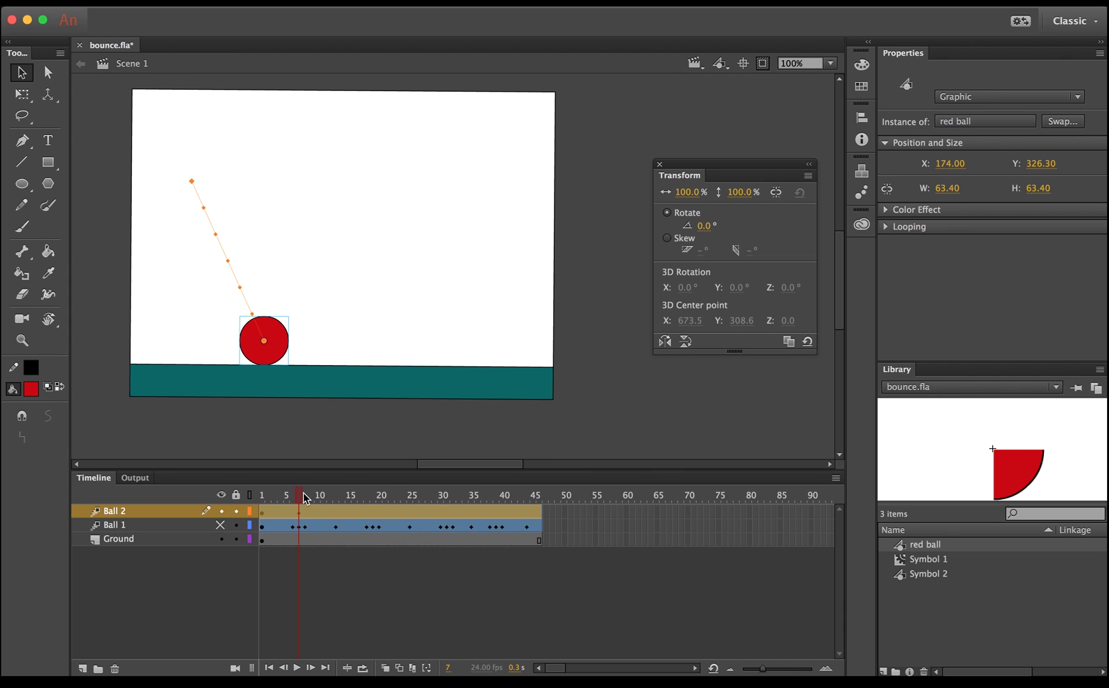
{"action": "left_click_drag", "start_coordinate": [303, 496], "coordinate": [337, 505]}
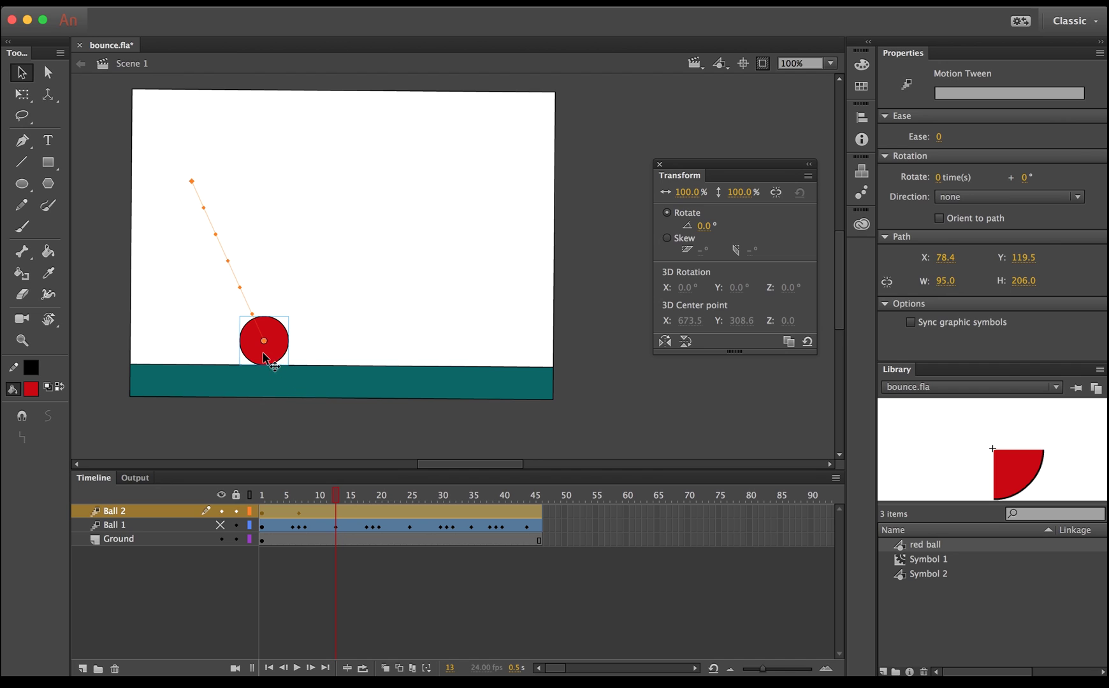
{"action": "left_click_drag", "start_coordinate": [270, 344], "coordinate": [339, 242]}
Pose the ball at the later bounce points, ending off stage at the path's end.
{"action": "left_click_drag", "start_coordinate": [330, 499], "coordinate": [371, 499]}
{"action": "left_click_drag", "start_coordinate": [338, 227], "coordinate": [485, 334]}
{"action": "left_click_drag", "start_coordinate": [471, 498], "coordinate": [527, 501]}
{"action": "left_click_drag", "start_coordinate": [536, 342], "coordinate": [580, 308]}
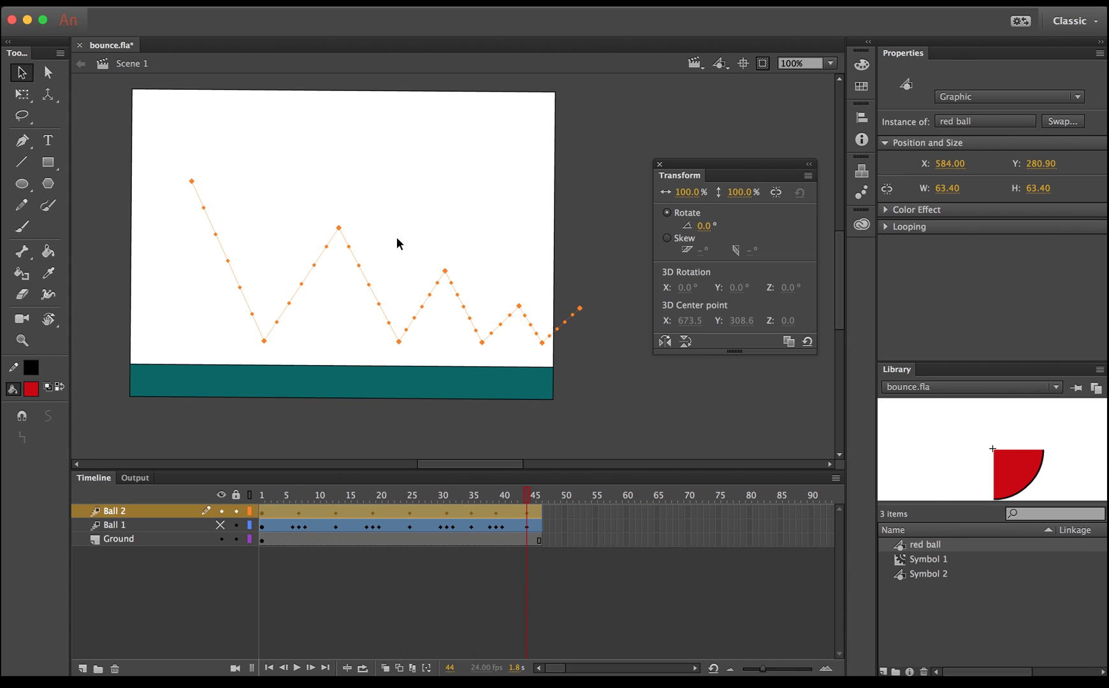
Curve the first, third and last sharp peaks of the red ball's motion path.
{"action": "key", "text": "a"}
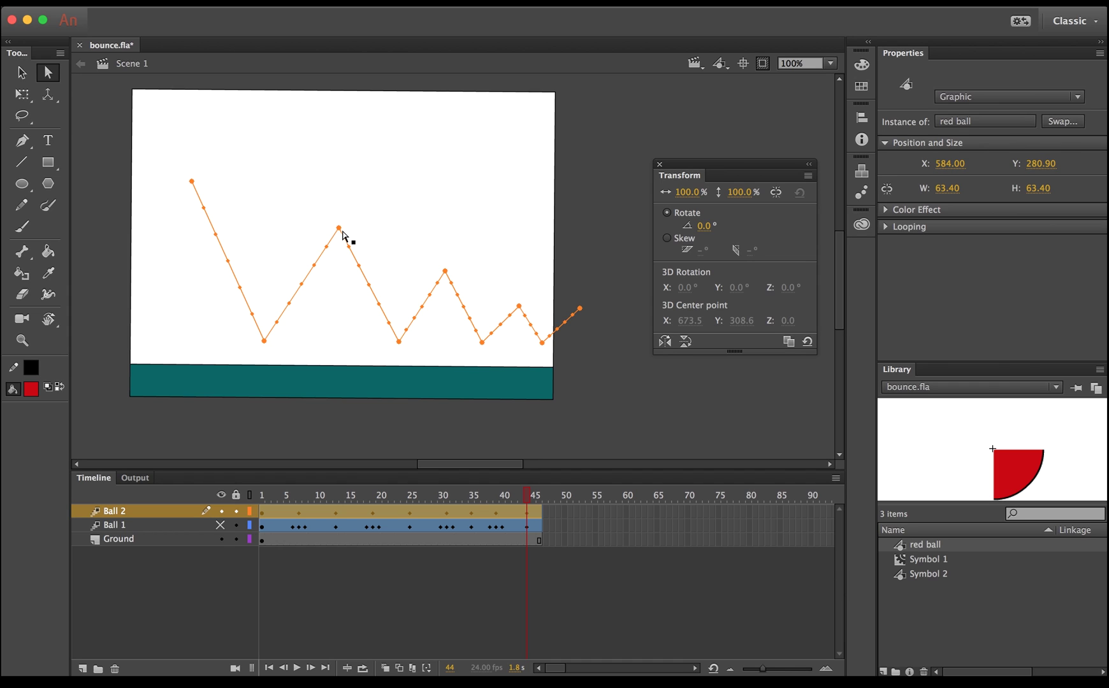
{"action": "key", "text": "v"}
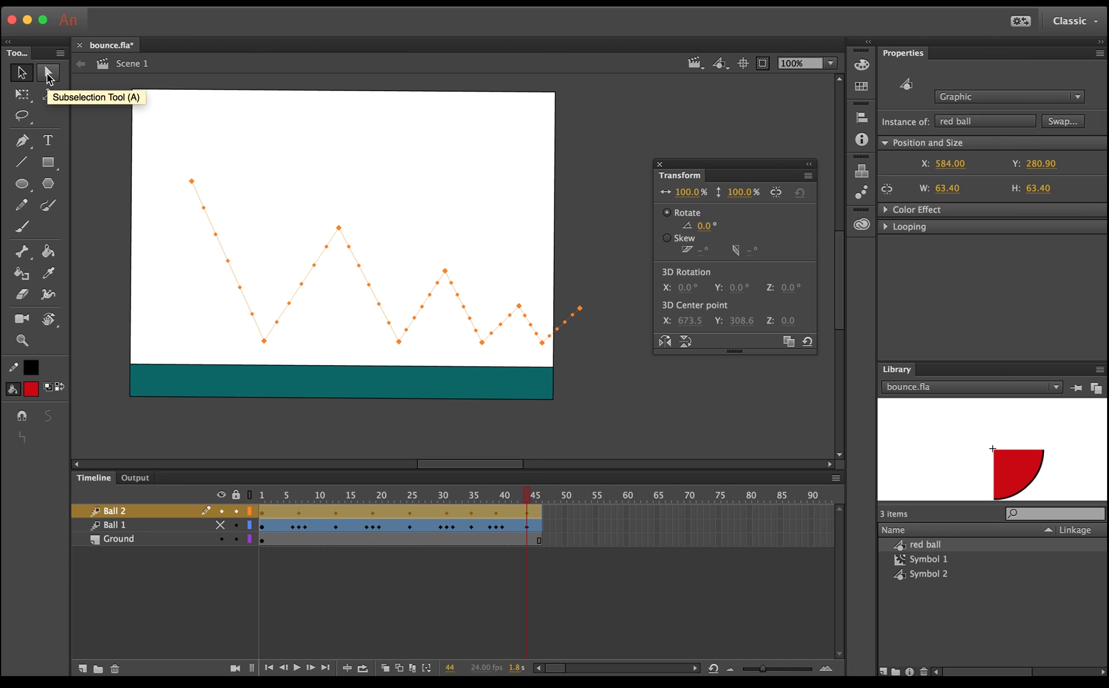
{"action": "left_click", "coordinate": [48, 74]}
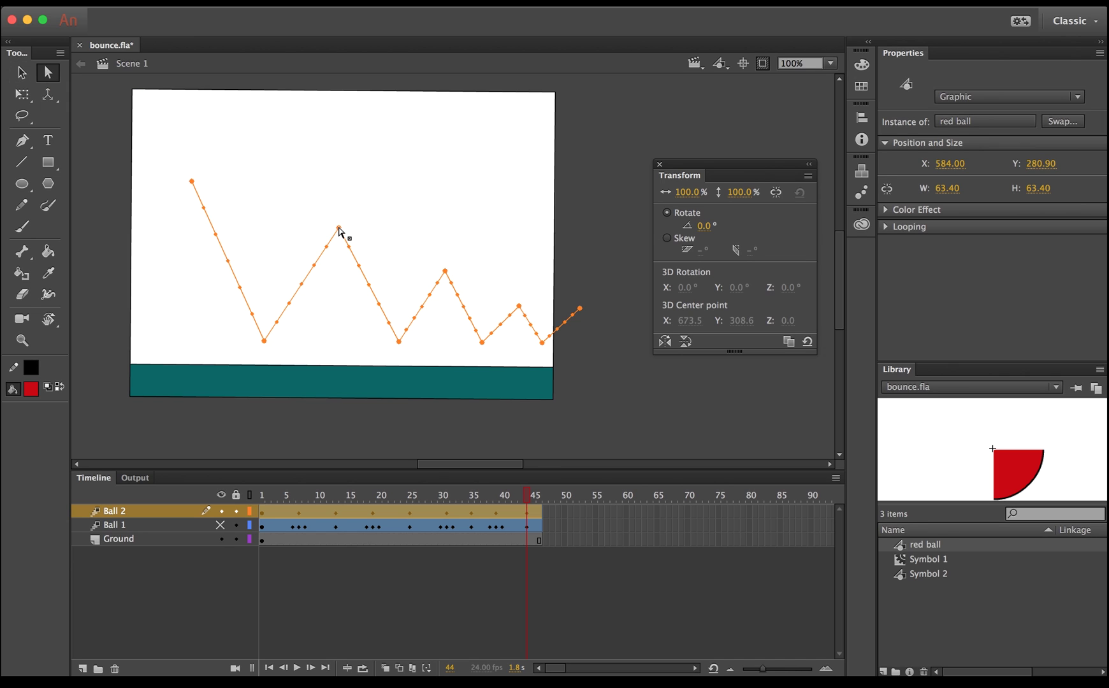
{"action": "left_click_drag", "start_coordinate": [338, 228], "coordinate": [310, 231]}
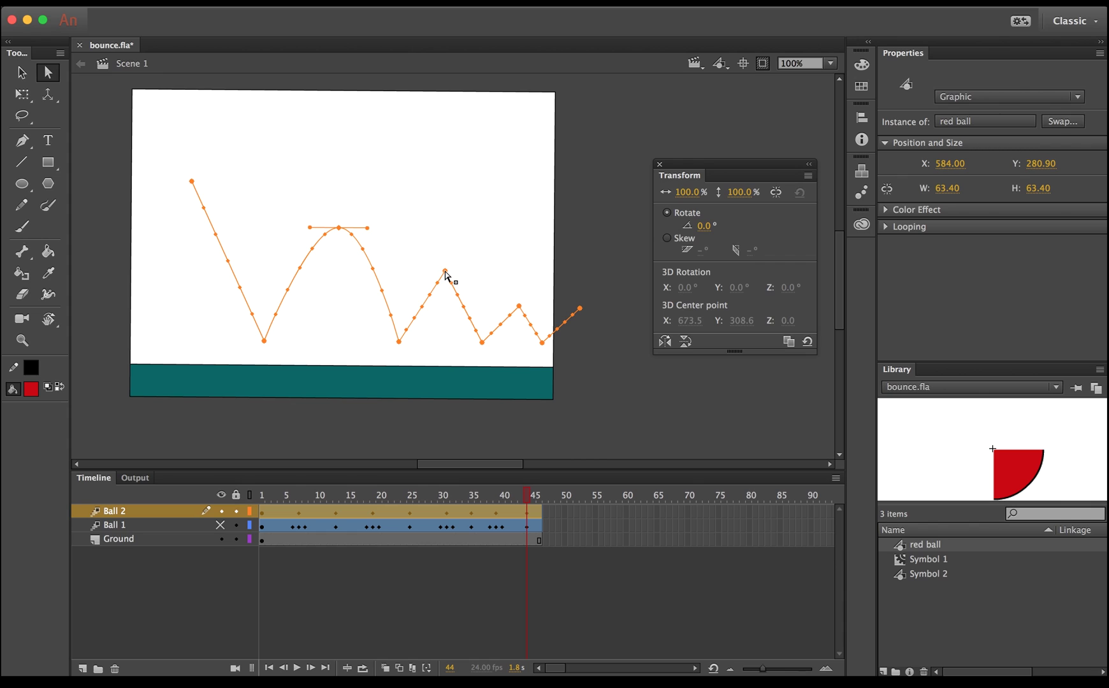
{"action": "left_click_drag", "start_coordinate": [445, 272], "coordinate": [427, 271]}
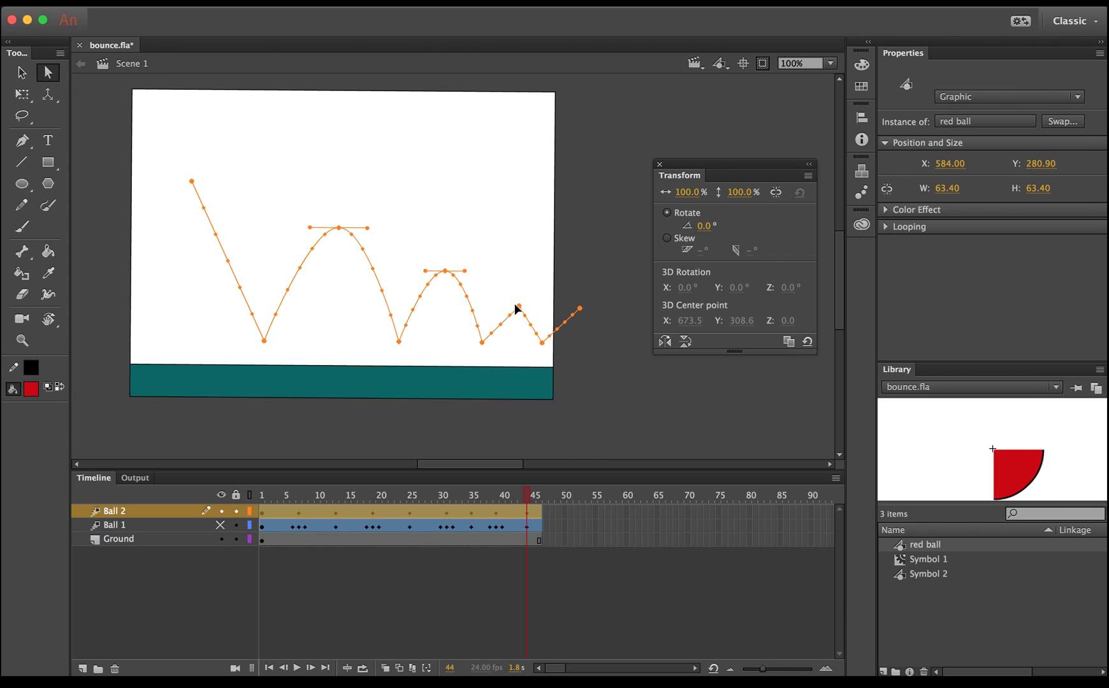
{"action": "left_click_drag", "start_coordinate": [515, 305], "coordinate": [501, 306]}
At frame 6, stretch the ball to 80% width and 120% height.
{"action": "left_click", "coordinate": [21, 72]}
{"action": "left_click", "coordinate": [269, 494]}
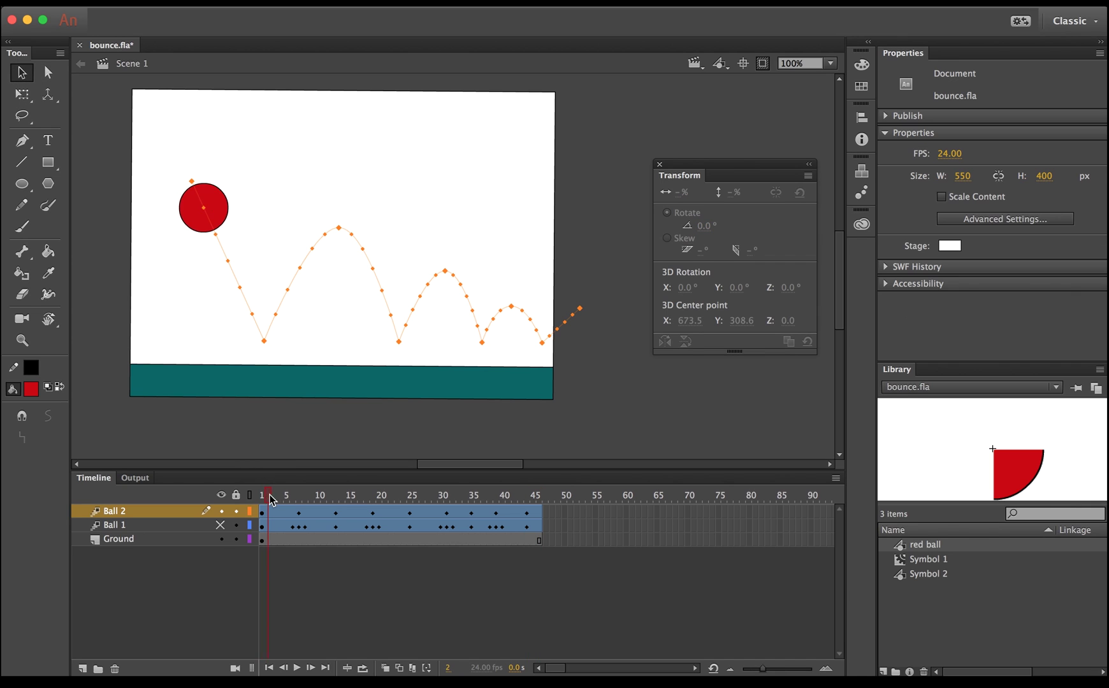
{"action": "mouse_move", "coordinate": [270, 500]}
{"action": "left_mouse_down"}
{"action": "mouse_move", "coordinate": [305, 499]}
{"action": "mouse_move", "coordinate": [293, 499]}
{"action": "left_mouse_up"}
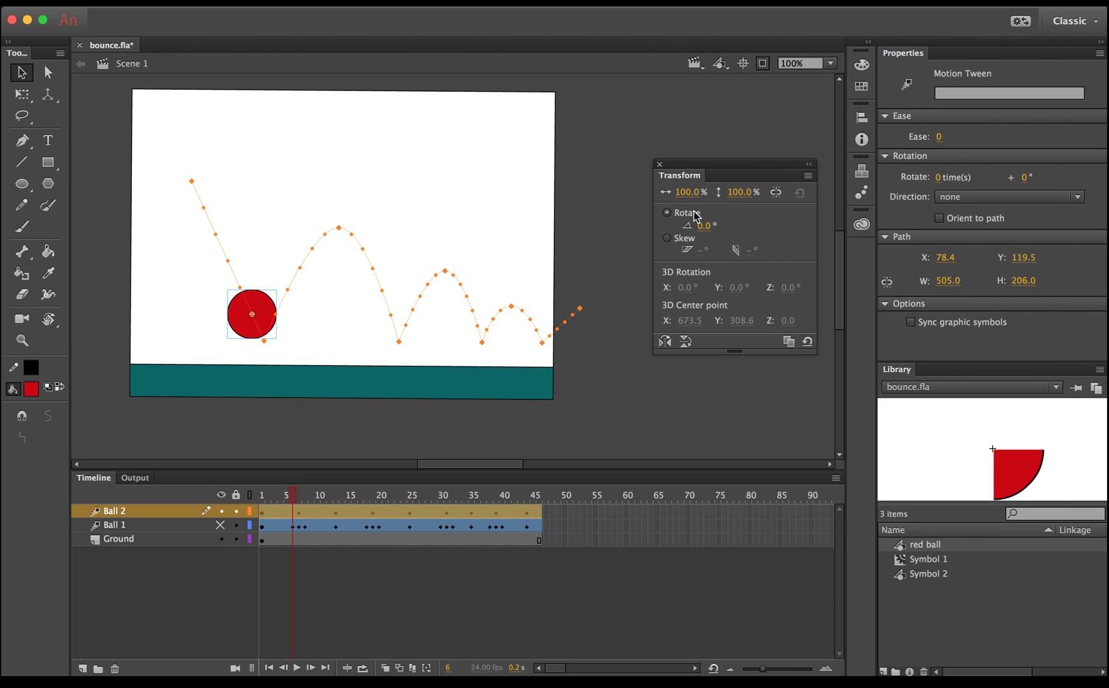
{"action": "left_click", "coordinate": [740, 192]}
{"action": "type", "text": "120"}
{"action": "key", "text": "Return"}
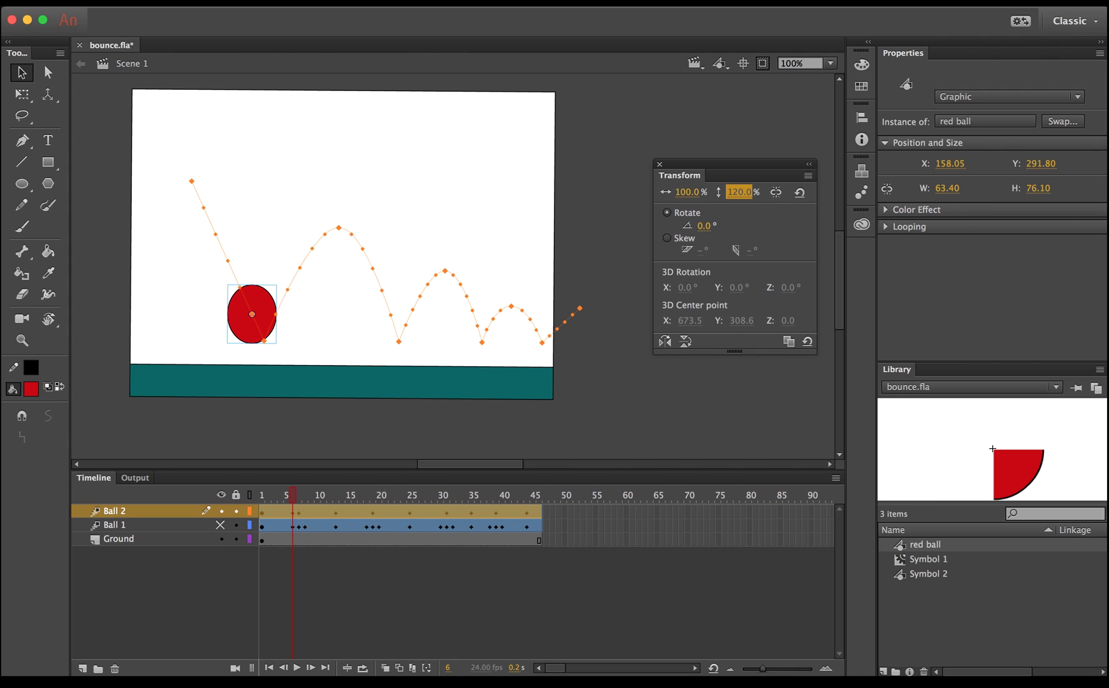
{"action": "left_click", "coordinate": [684, 192]}
{"action": "type", "text": "80"}
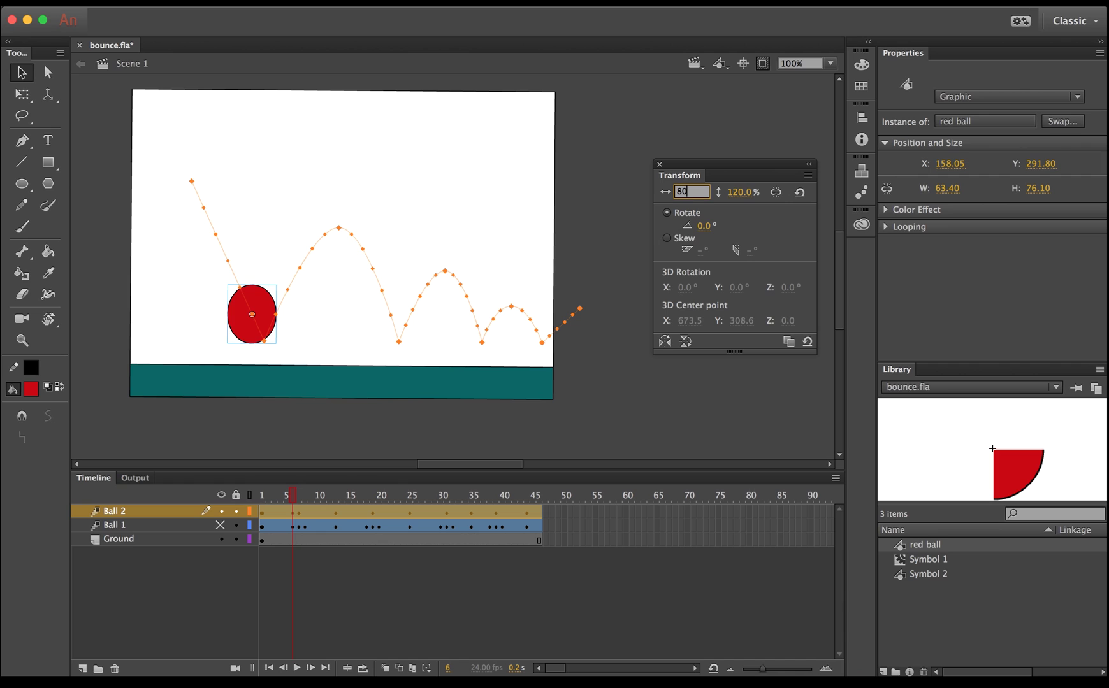
{"action": "key", "text": "Return"}
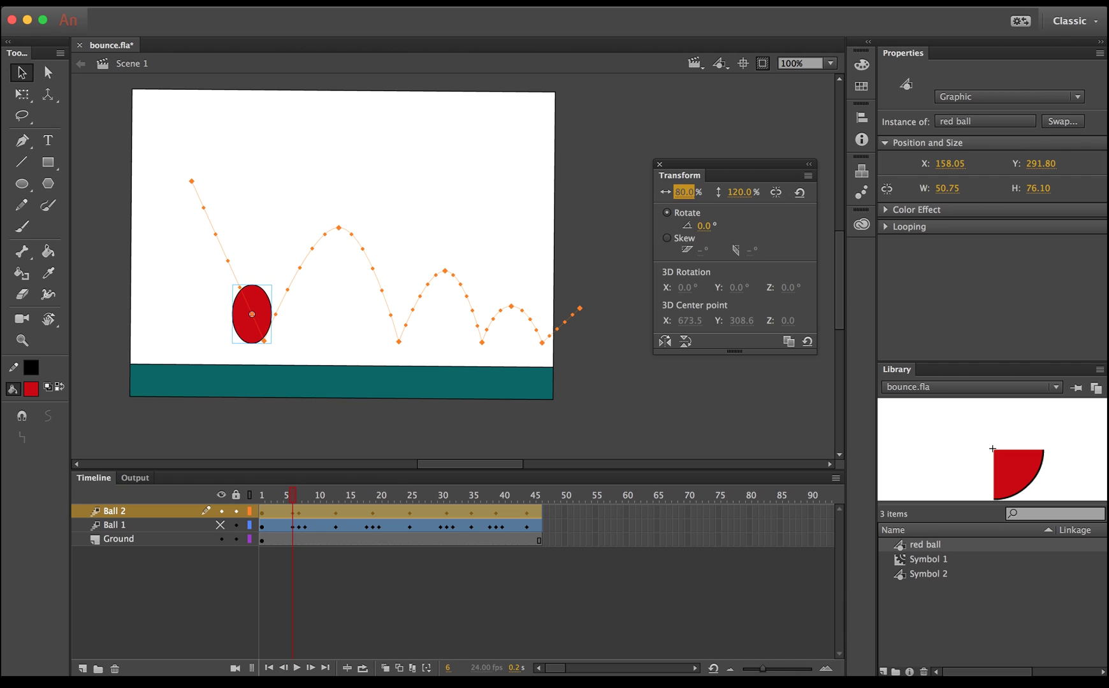
At frame 7, squash the ball to 120% width and 80% height.
{"action": "left_click_drag", "start_coordinate": [293, 501], "coordinate": [298, 501]}
{"action": "left_click", "coordinate": [298, 512]}
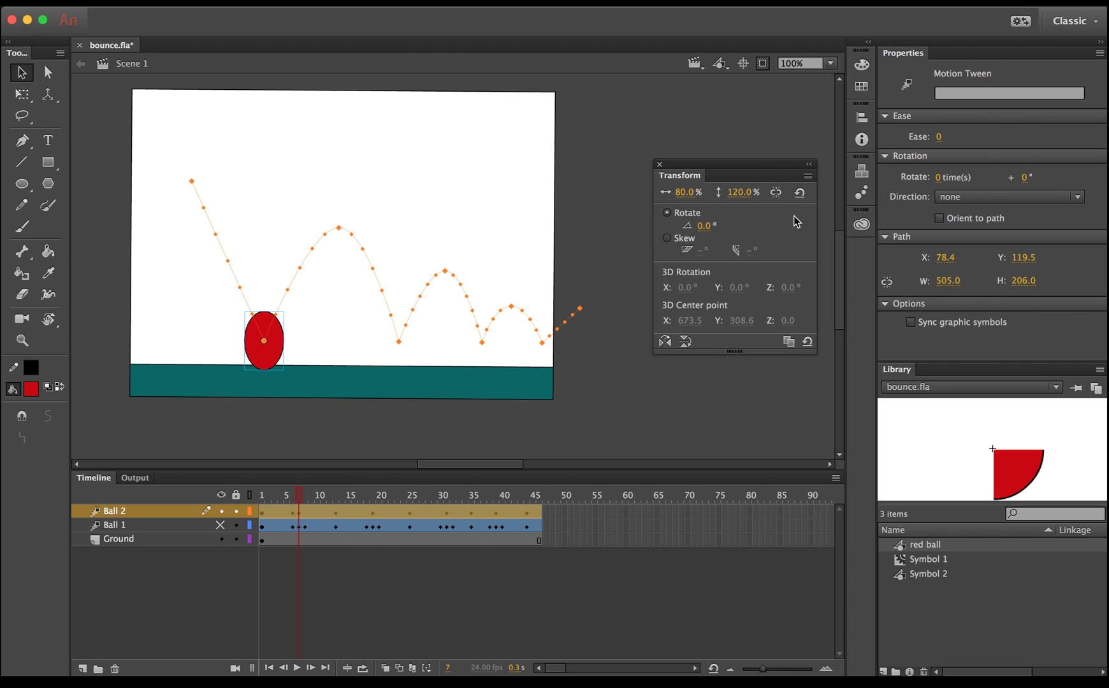
{"action": "left_click", "coordinate": [683, 193]}
{"action": "type", "text": "120"}
{"action": "key", "text": "Return"}
{"action": "left_click", "coordinate": [735, 191]}
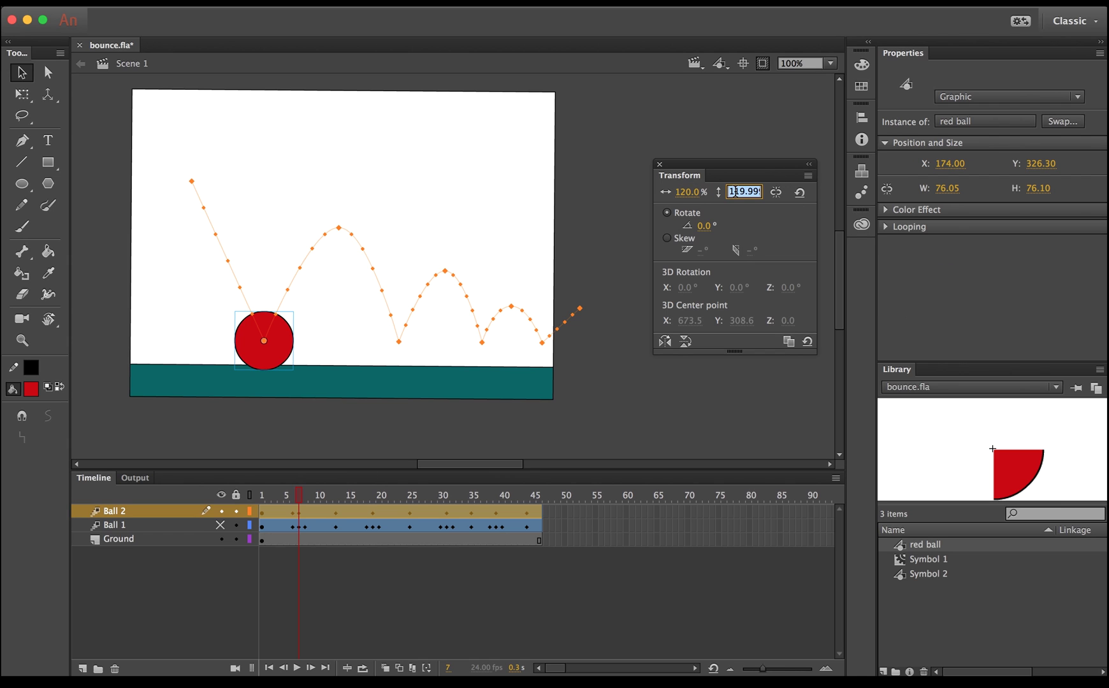
{"action": "type", "text": "80"}
{"action": "key", "text": "Return"}
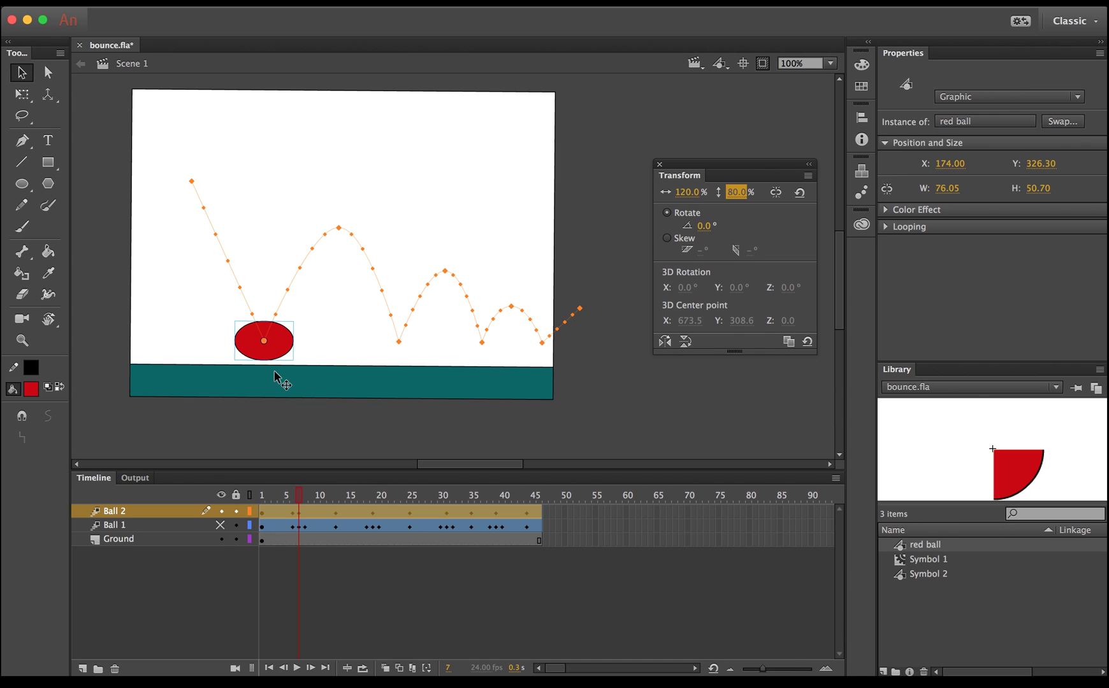
At frame 8, stretch the ball back to 80% width and 120% height.
{"action": "left_click", "coordinate": [304, 496]}
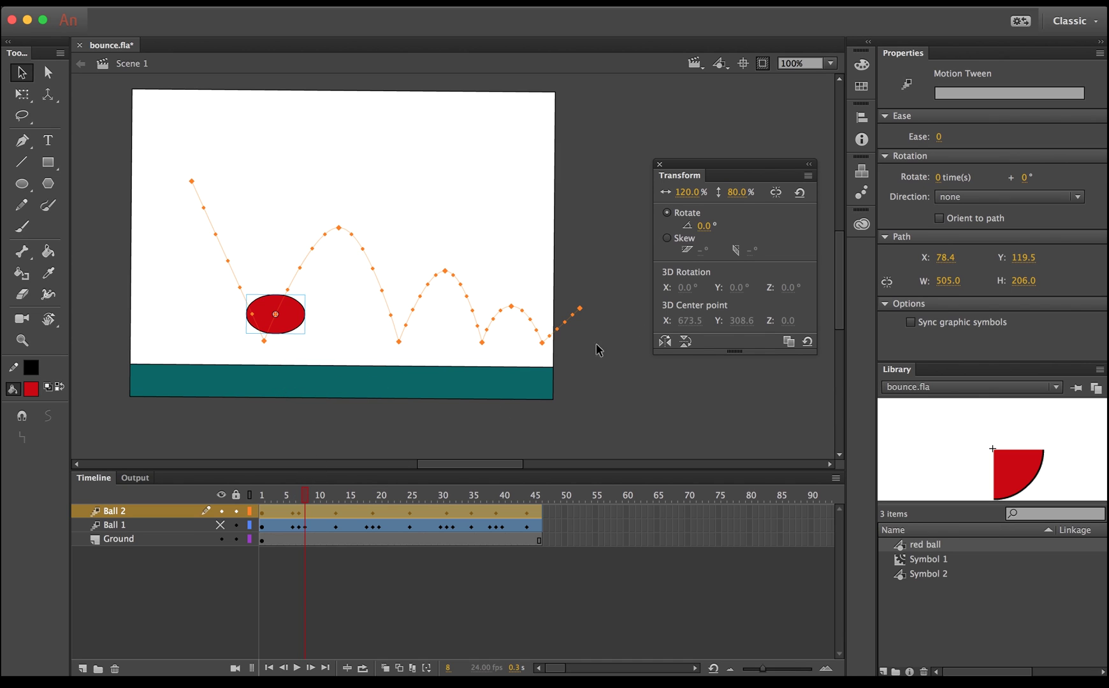
{"action": "left_click", "coordinate": [687, 192]}
{"action": "type", "text": "80"}
{"action": "key", "text": "Tab"}
{"action": "type", "text": "12"}
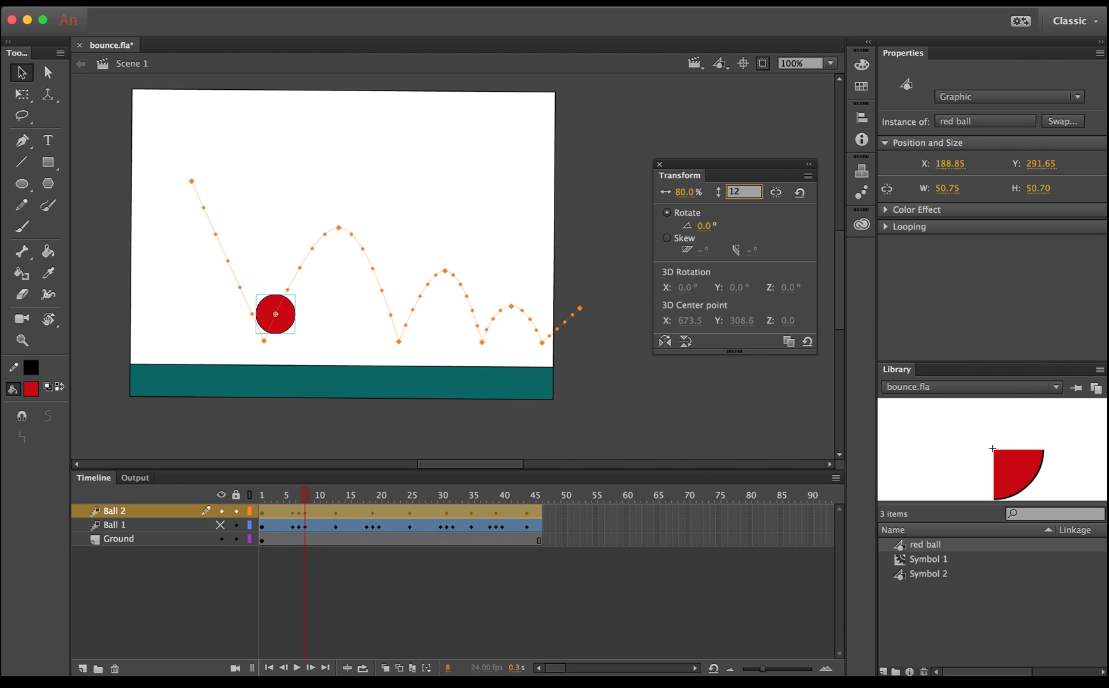
{"action": "type", "text": "0"}
{"action": "key", "text": "Return"}
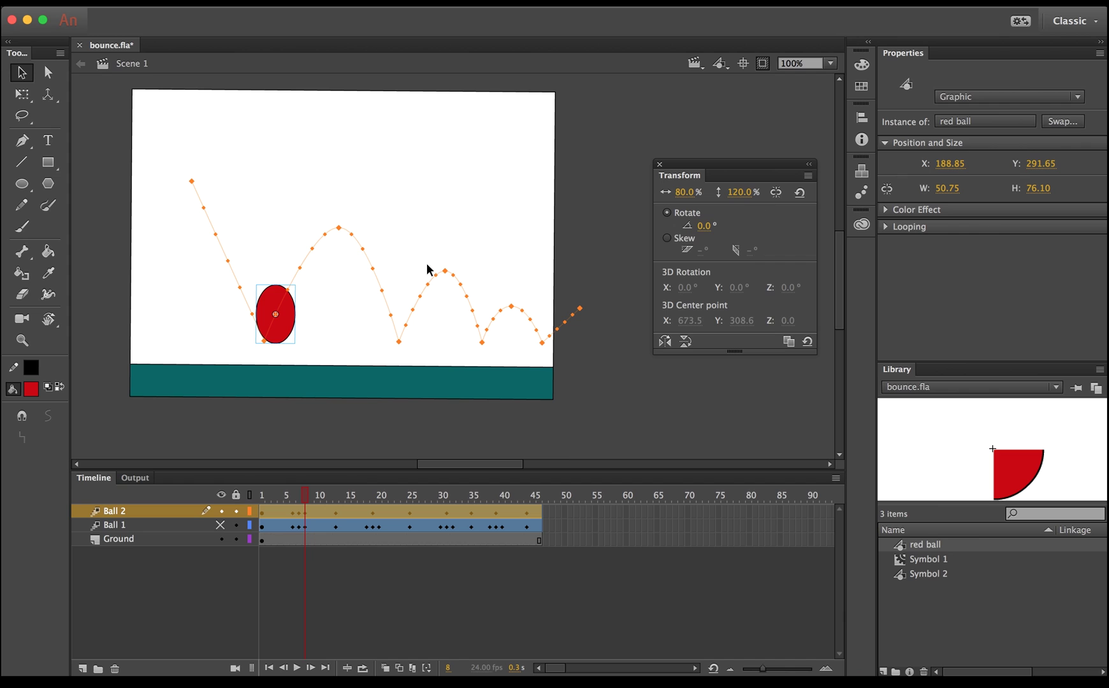
At the frame 13 peak, restore the ball to 100% width and 100% height.
{"action": "left_click_drag", "start_coordinate": [300, 493], "coordinate": [336, 495]}
{"action": "left_click", "coordinate": [688, 192]}
{"action": "type", "text": "100"}
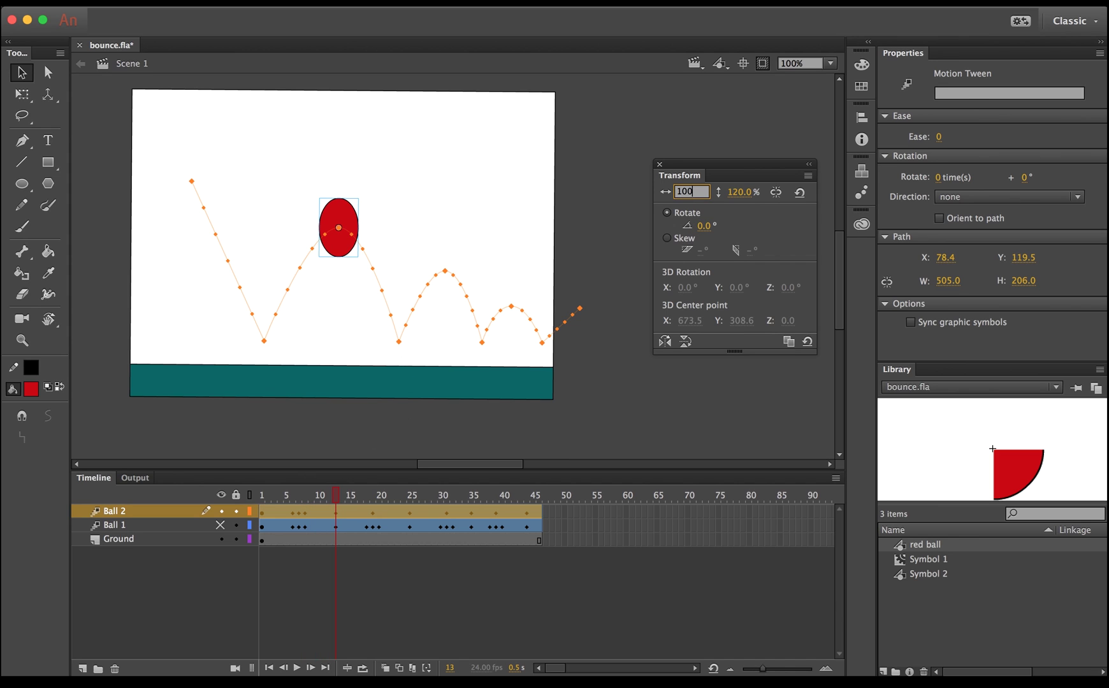
{"action": "key", "text": "Tab"}
{"action": "type", "text": "100"}
{"action": "key", "text": "Return"}
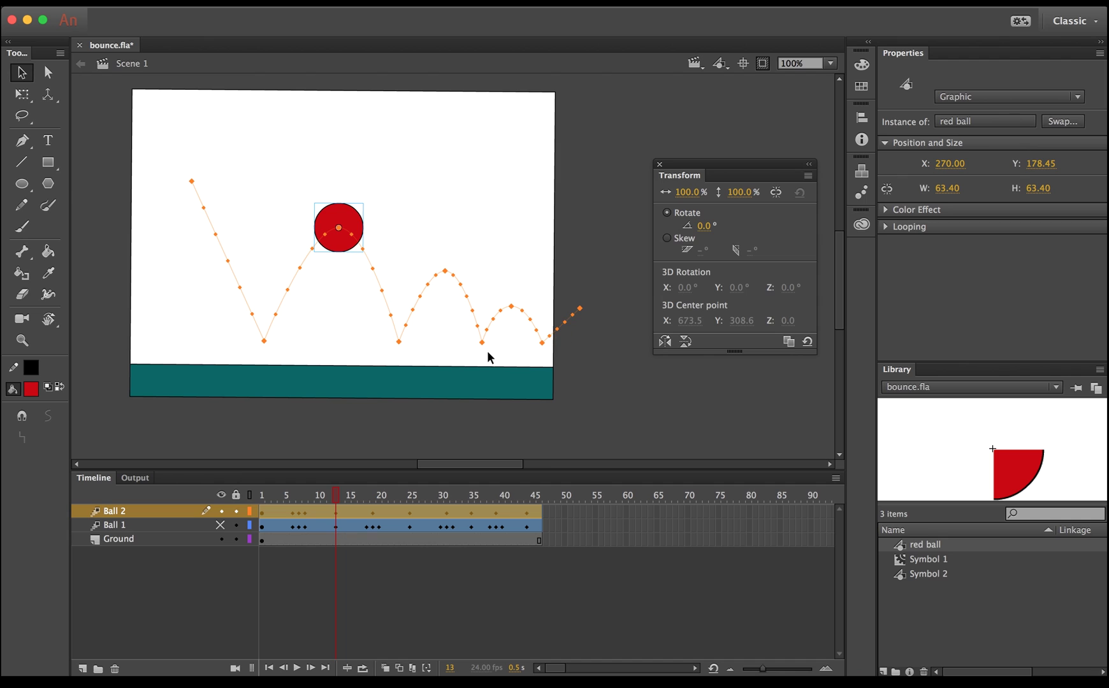
Preview the animation so far and return to the first ground-contact frame.
{"action": "left_click_drag", "start_coordinate": [335, 495], "coordinate": [468, 499]}
{"action": "left_click", "coordinate": [706, 192]}
{"action": "key", "text": "Return"}
{"action": "left_click_drag", "start_coordinate": [507, 538], "coordinate": [301, 538]}
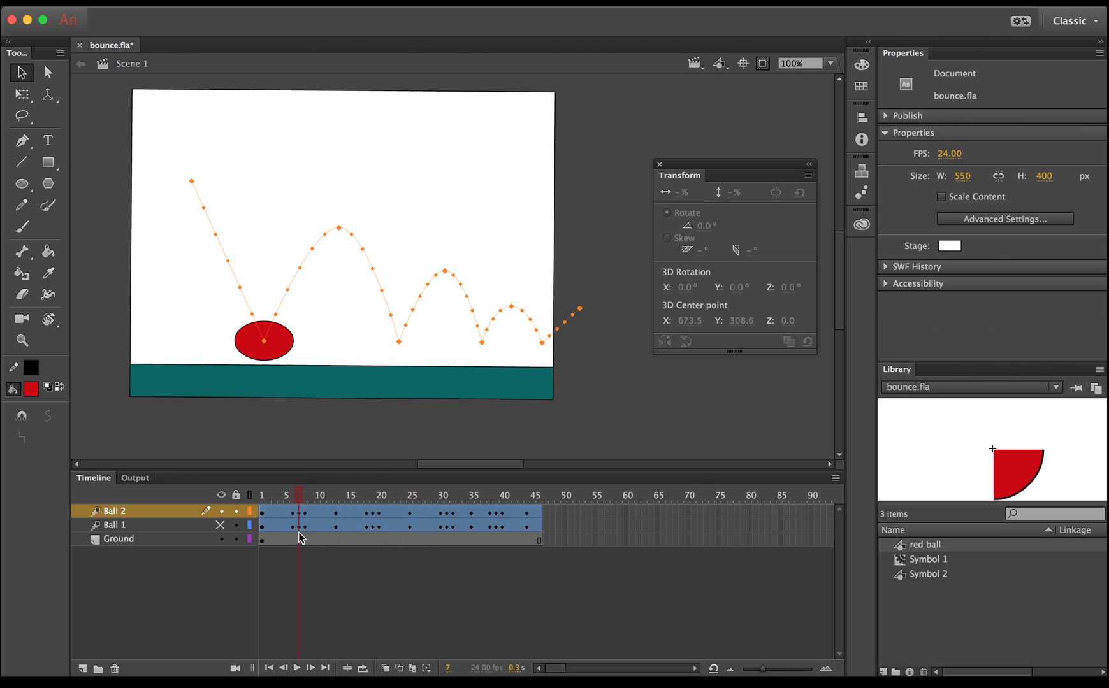
Lower the squashed ball onto the ground at the first contact, frame 19, and the next contact.
{"action": "left_click", "coordinate": [301, 538]}
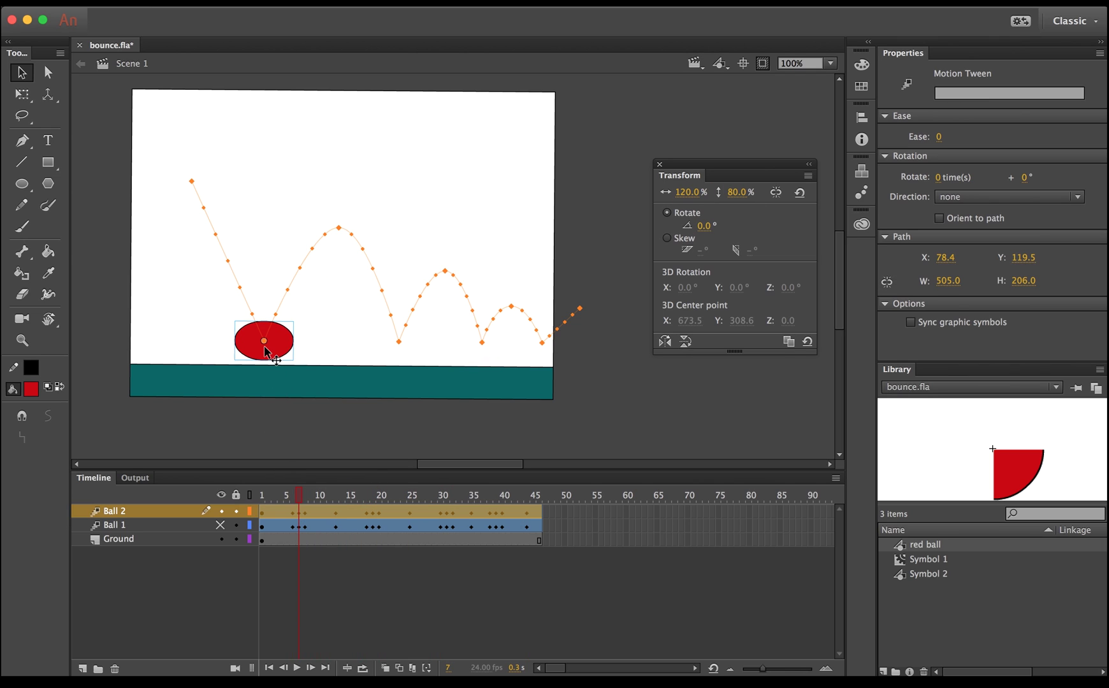
{"action": "left_click_drag", "start_coordinate": [265, 351], "coordinate": [265, 357]}
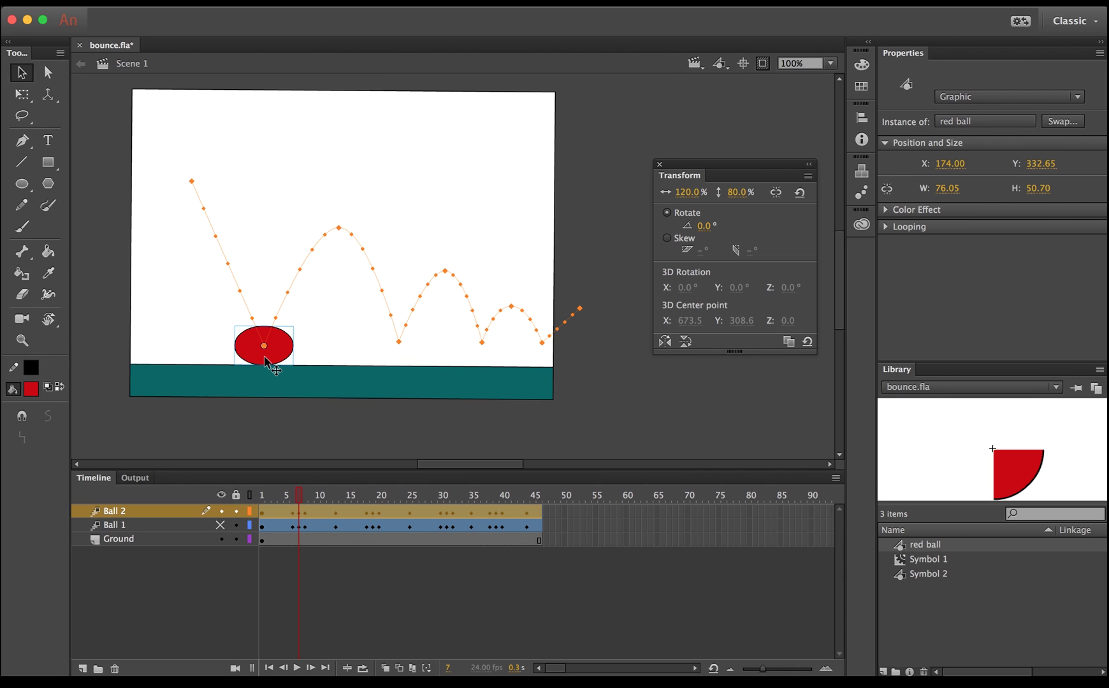
{"action": "left_click", "coordinate": [332, 496]}
{"action": "left_click_drag", "start_coordinate": [332, 498], "coordinate": [372, 497]}
{"action": "left_click", "coordinate": [421, 342]}
{"action": "left_click_drag", "start_coordinate": [405, 347], "coordinate": [405, 357]}
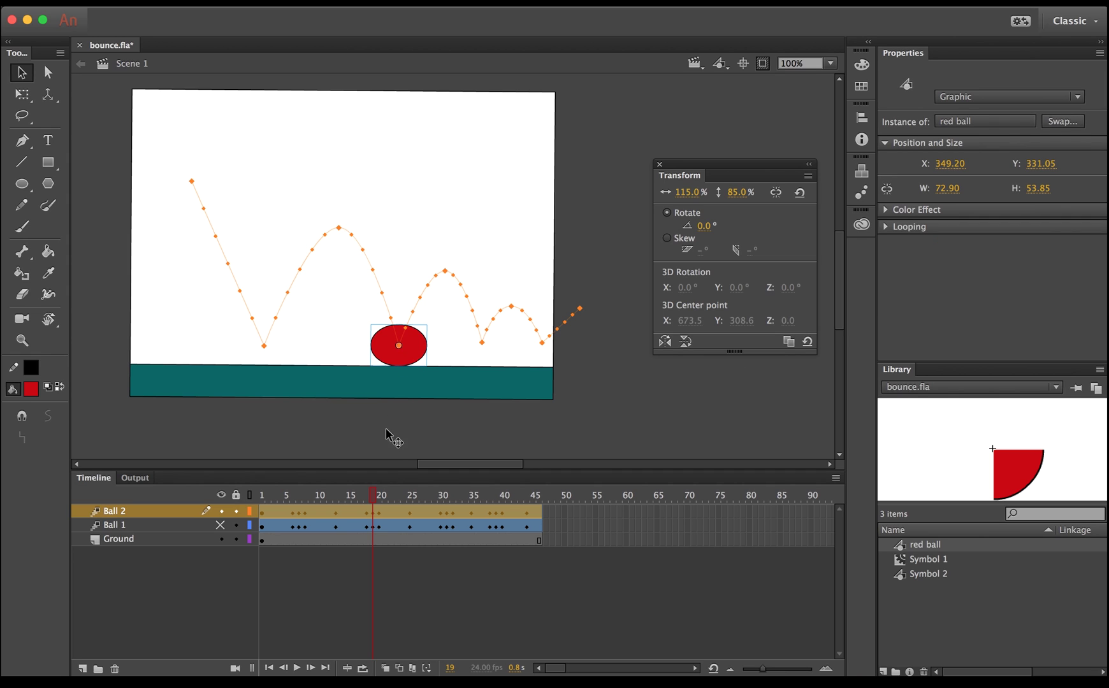
{"action": "left_click_drag", "start_coordinate": [374, 496], "coordinate": [449, 507]}
{"action": "left_click_drag", "start_coordinate": [488, 365], "coordinate": [487, 368]}
{"action": "left_click_drag", "start_coordinate": [448, 496], "coordinate": [497, 503]}
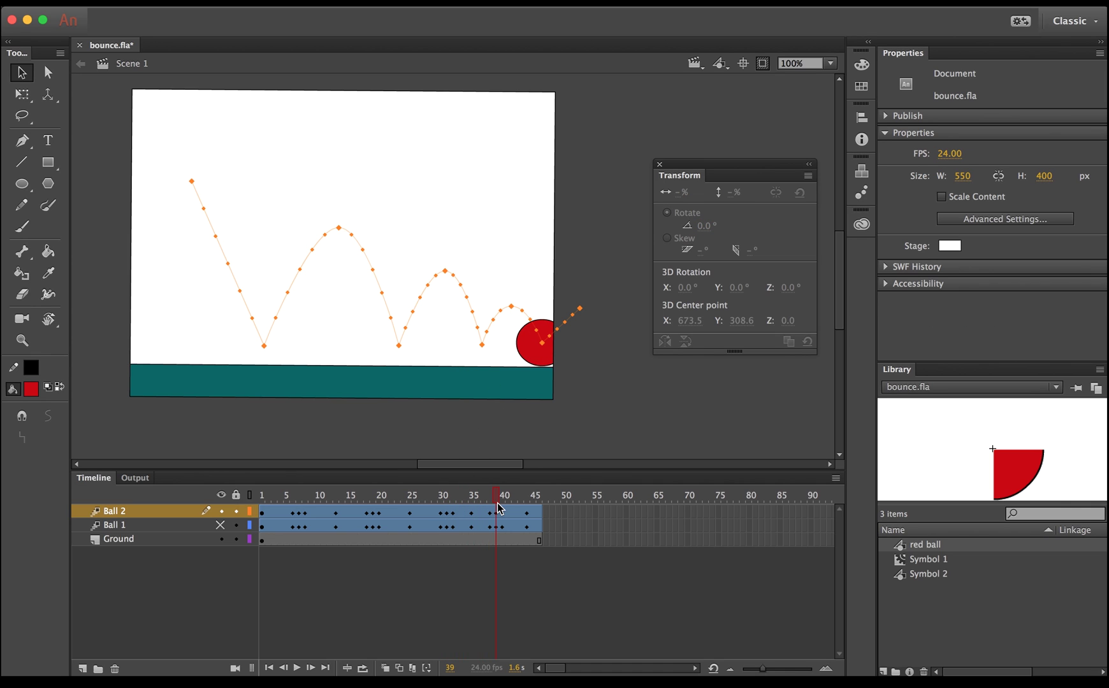
Lower the ball onto the ground at frame 39, then play the whole animation from frame 1.
{"action": "left_click", "coordinate": [500, 506]}
{"action": "left_click_drag", "start_coordinate": [538, 358], "coordinate": [541, 361]}
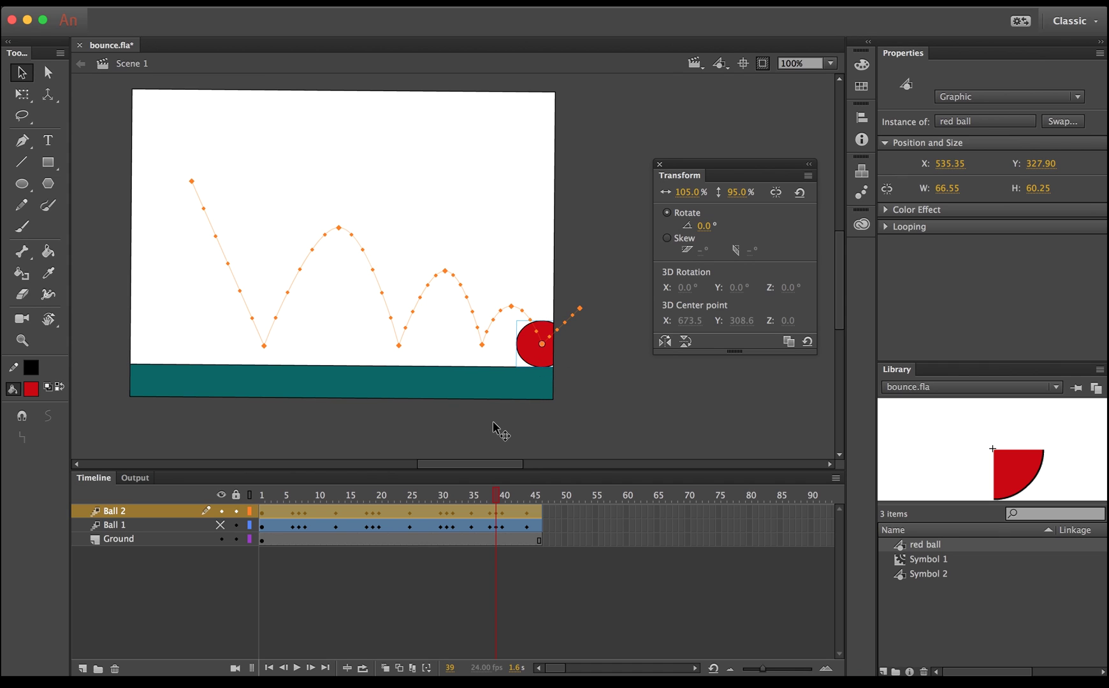
{"action": "left_click", "coordinate": [505, 508]}
{"action": "left_click", "coordinate": [261, 496]}
{"action": "left_click", "coordinate": [115, 511]}
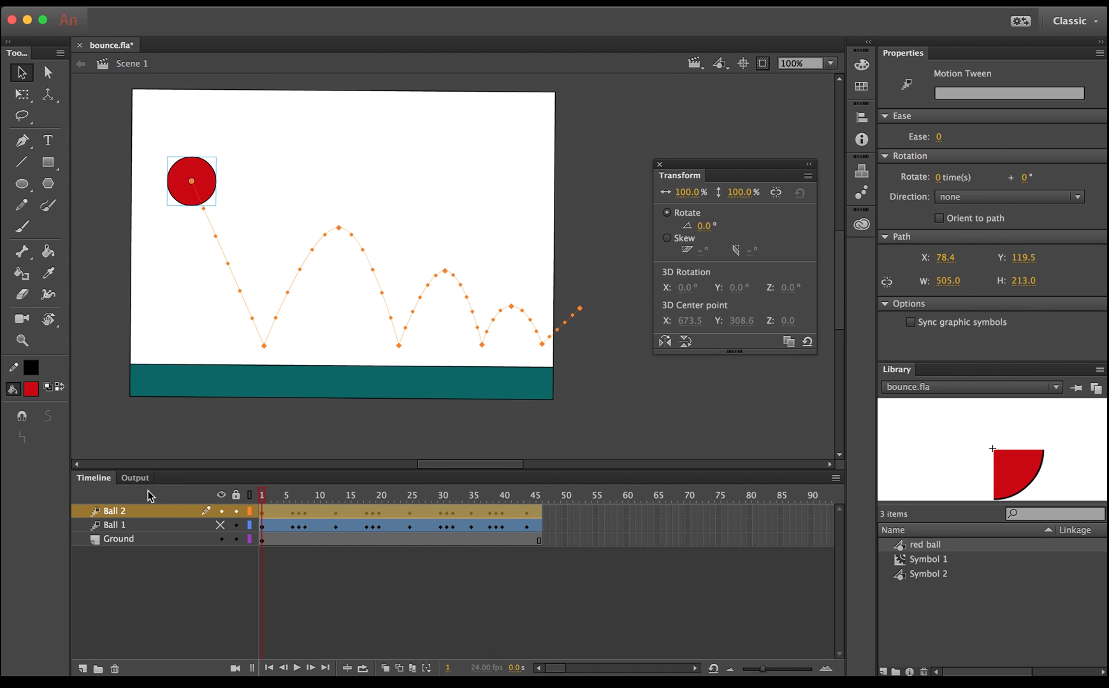
{"action": "key", "text": "Return"}
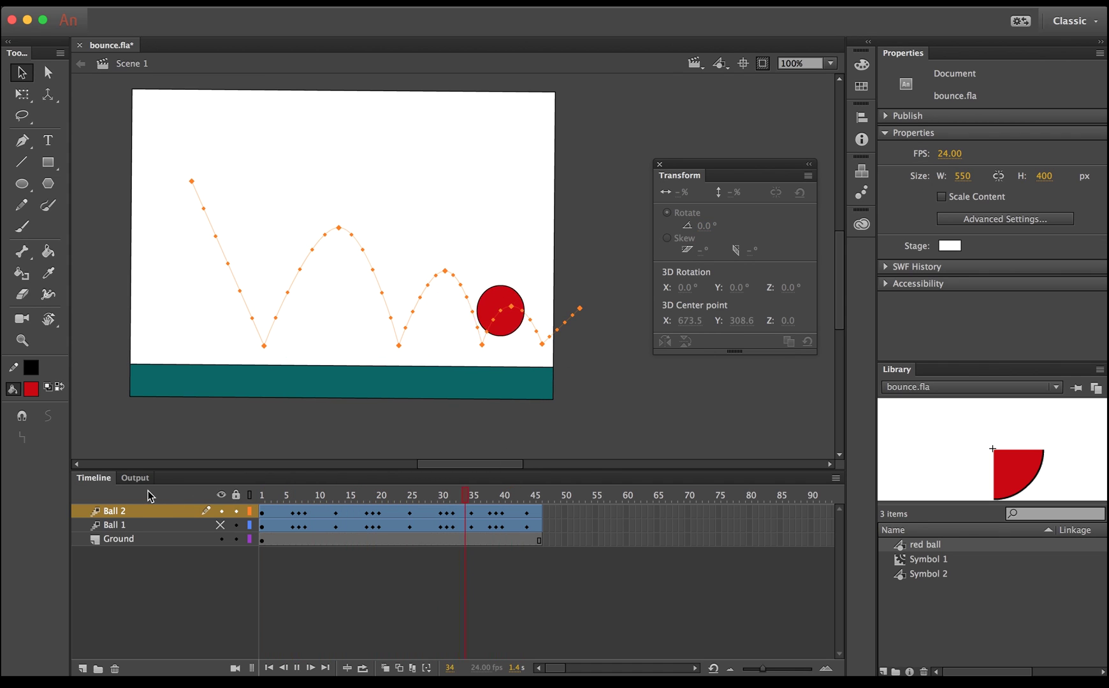